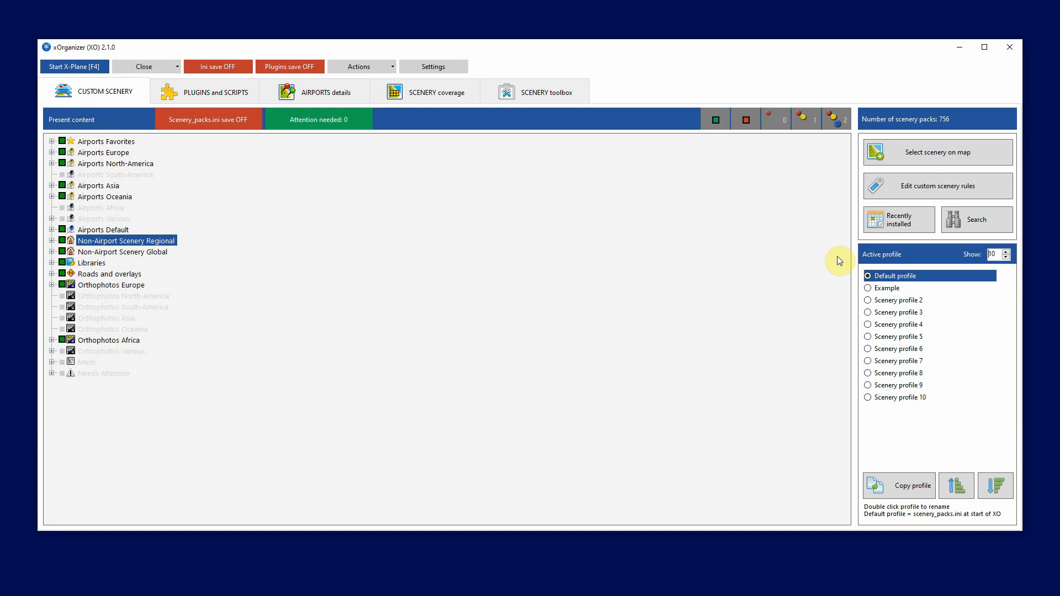
Increase the number of scenery profiles shown in the active profile list to 15
click(1006, 252)
click(1006, 252)
click(1007, 252)
click(1006, 251)
click(1006, 252)
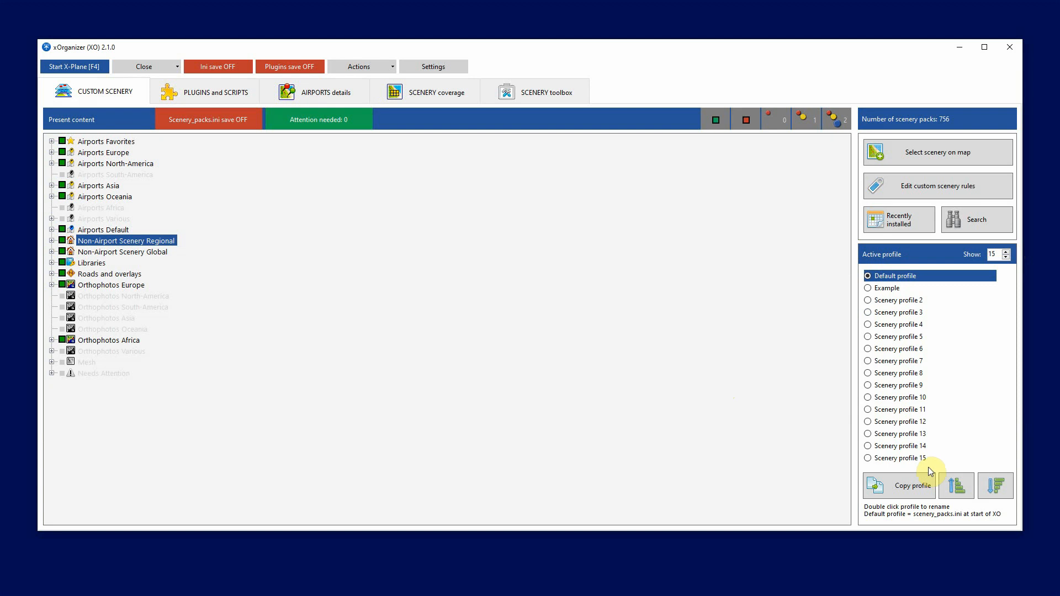
Reduce the number of scenery profiles shown in the active profile list to 5
click(1006, 257)
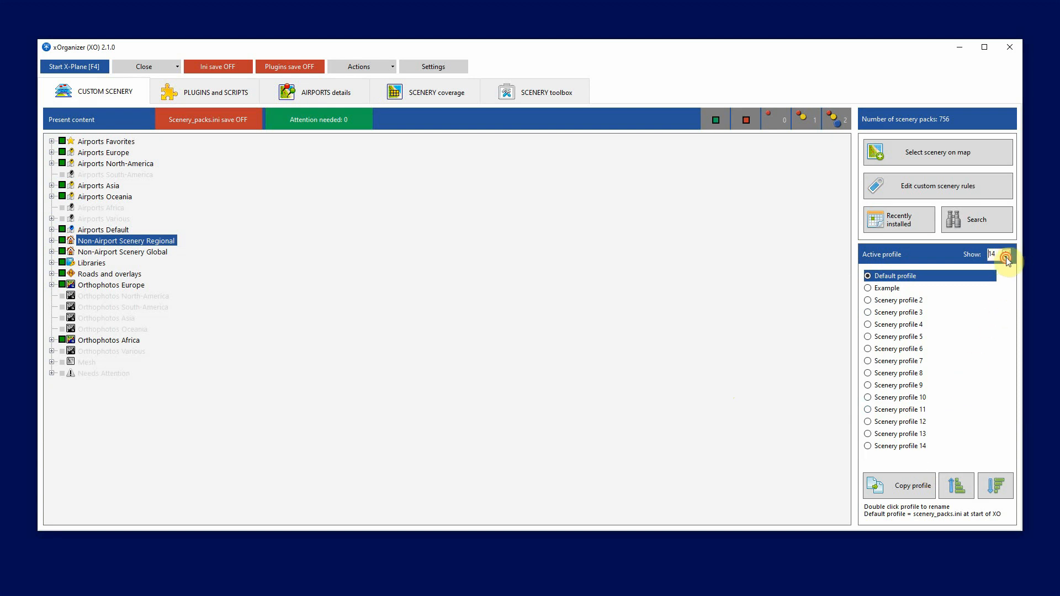
click(1006, 257)
click(1006, 257)
click(1006, 257)
click(1006, 257)
click(1006, 257)
click(1006, 257)
click(1006, 257)
click(1006, 257)
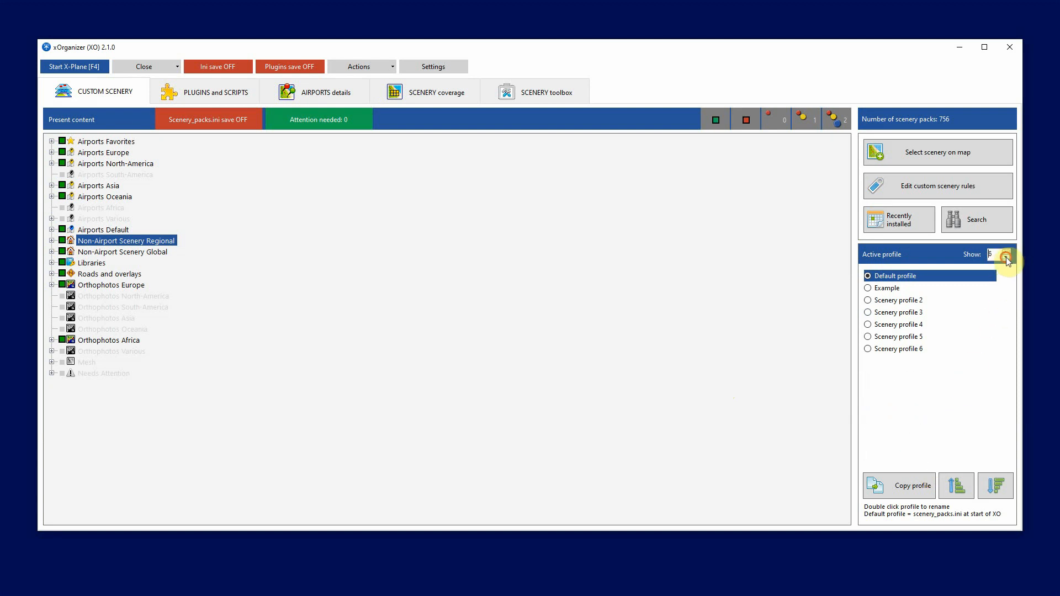
click(1006, 258)
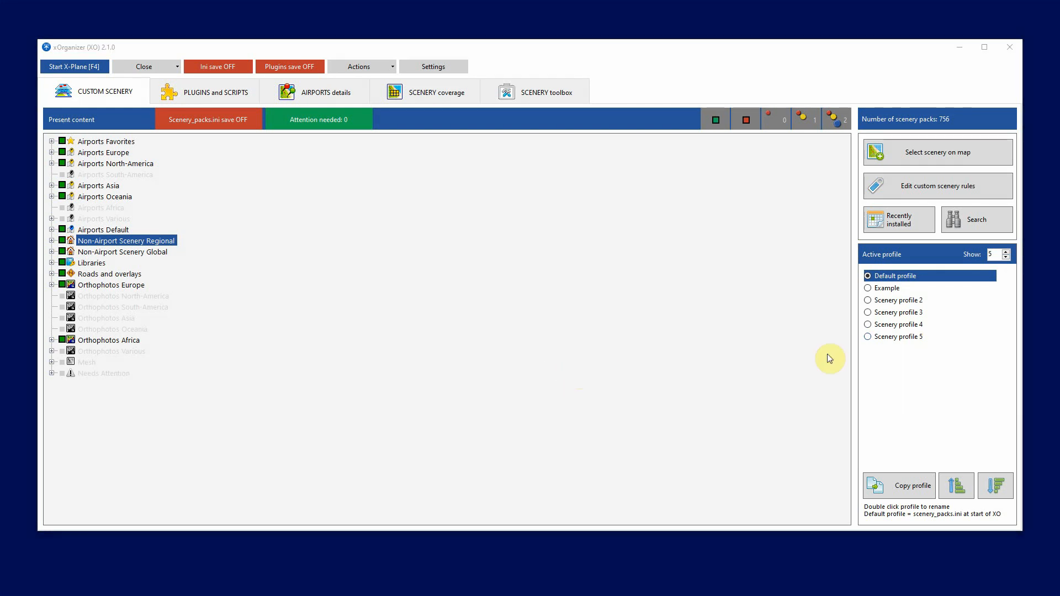
Rename Scenery profile 5 as Test
double_click(899, 337)
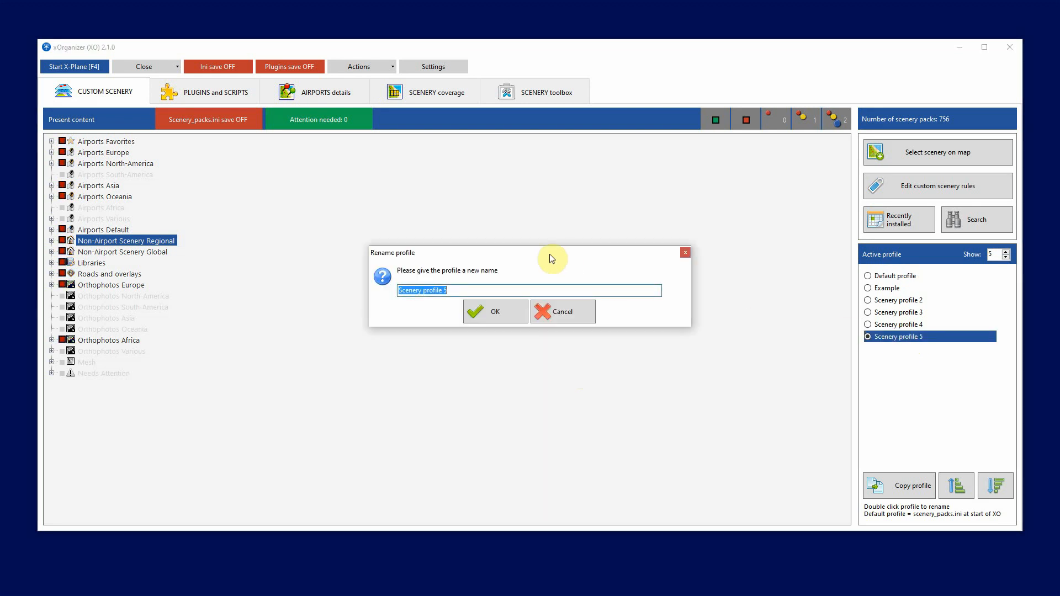
text(Test)
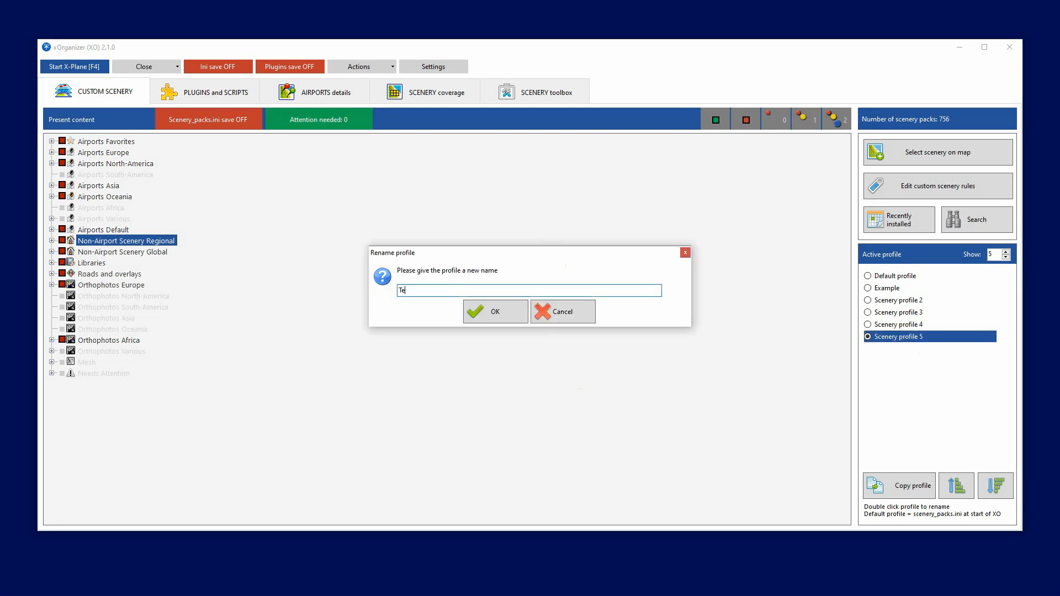
click(502, 318)
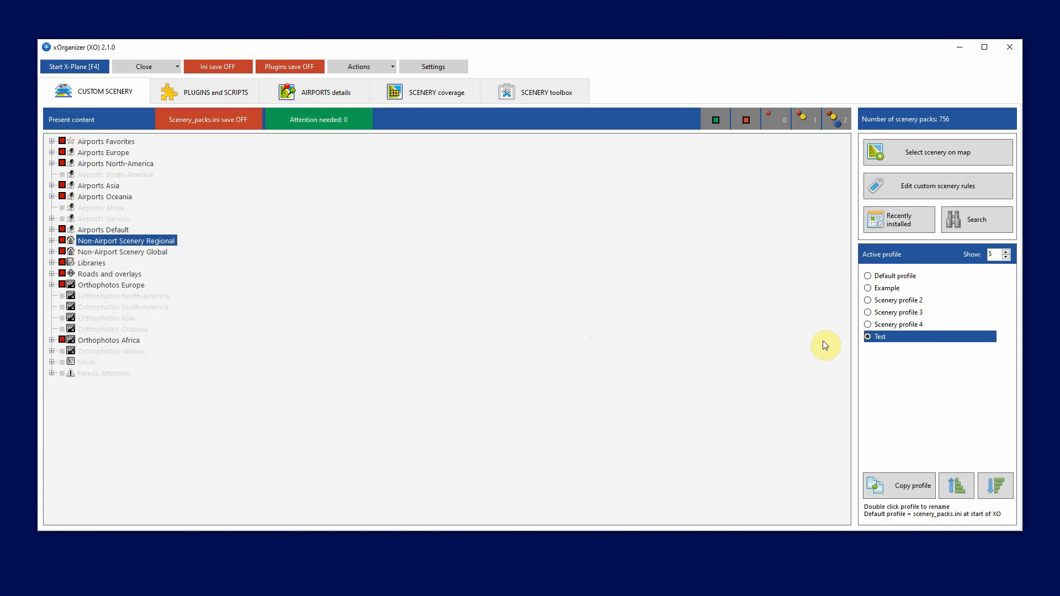
Reorder the Test profile in the profile list so it sits between Scenery profile 2 and Scenery profile 3
click(957, 485)
click(957, 486)
click(956, 486)
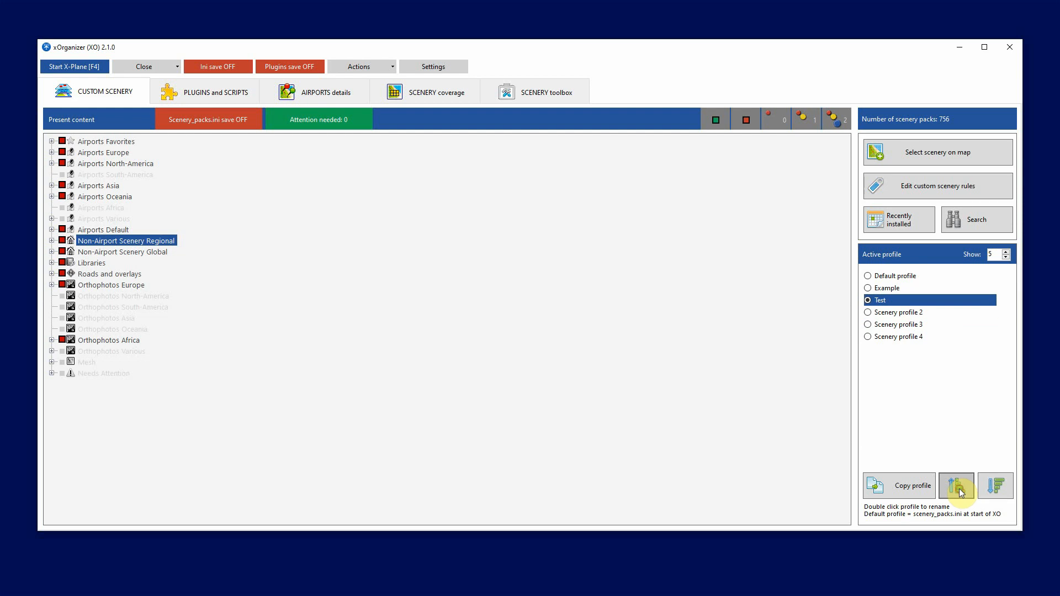
click(957, 486)
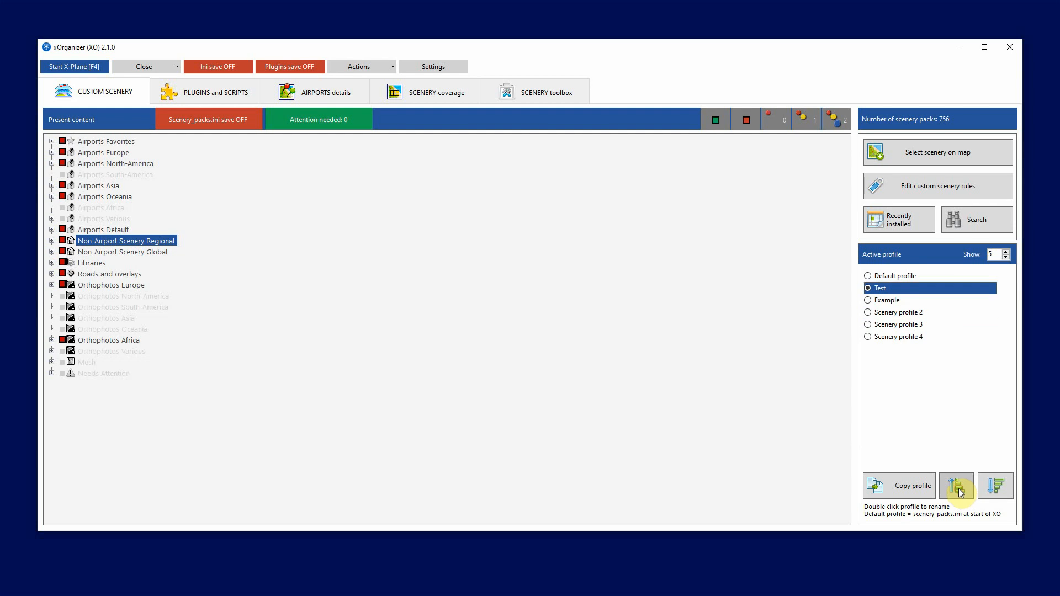
click(995, 485)
click(996, 486)
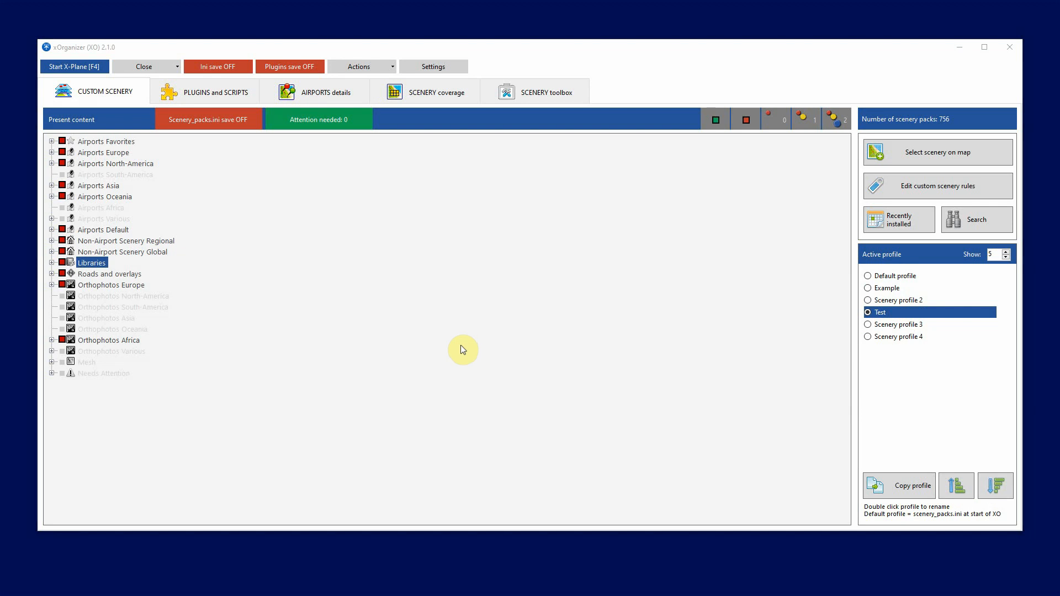
Switch through Scenery profile 2, Example and Default profile to compare which scenery each one enables
click(868, 301)
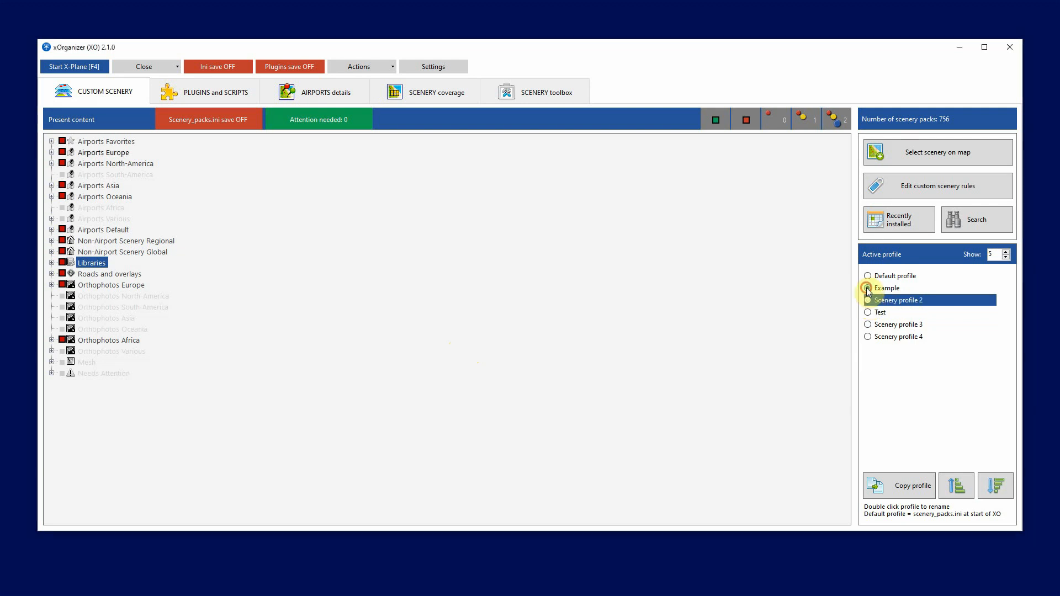
click(868, 288)
click(868, 278)
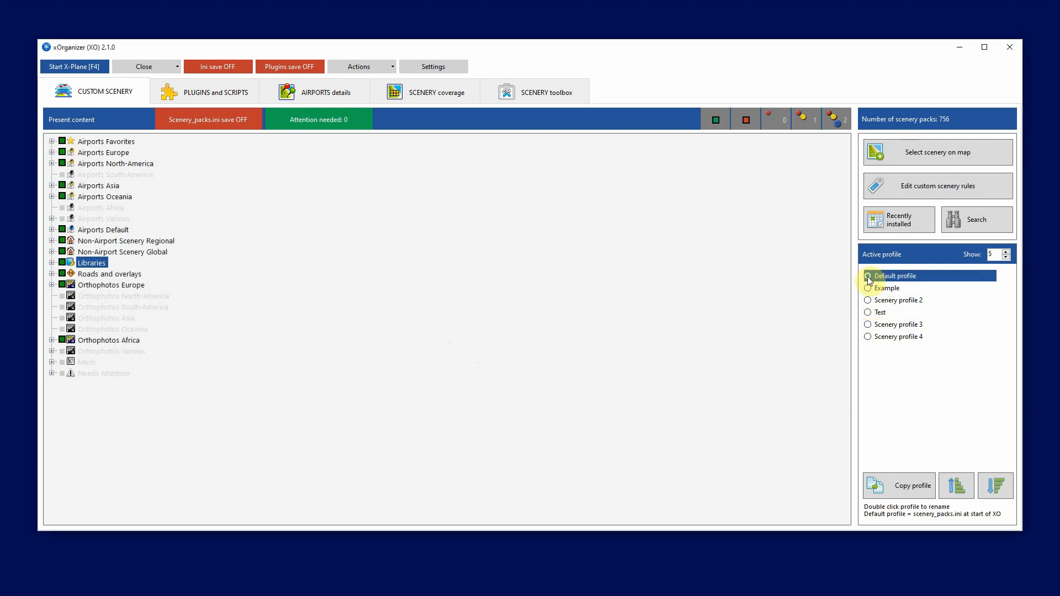
Activate the Test profile and enable its Non-Airport Scenery Regional, Non-Airport Scenery Global and Libraries groups
click(868, 313)
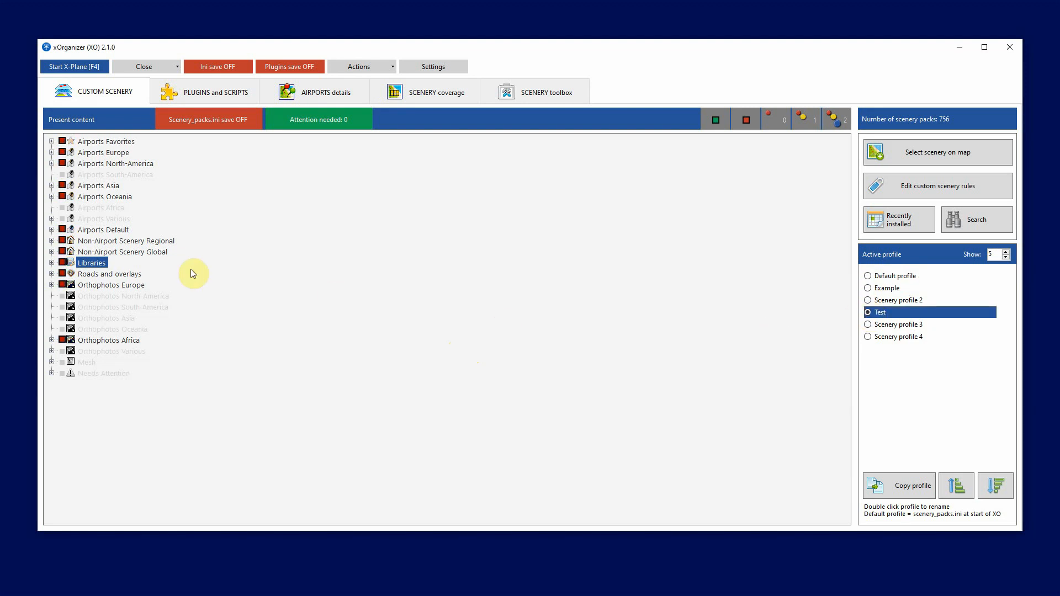
click(62, 241)
click(62, 252)
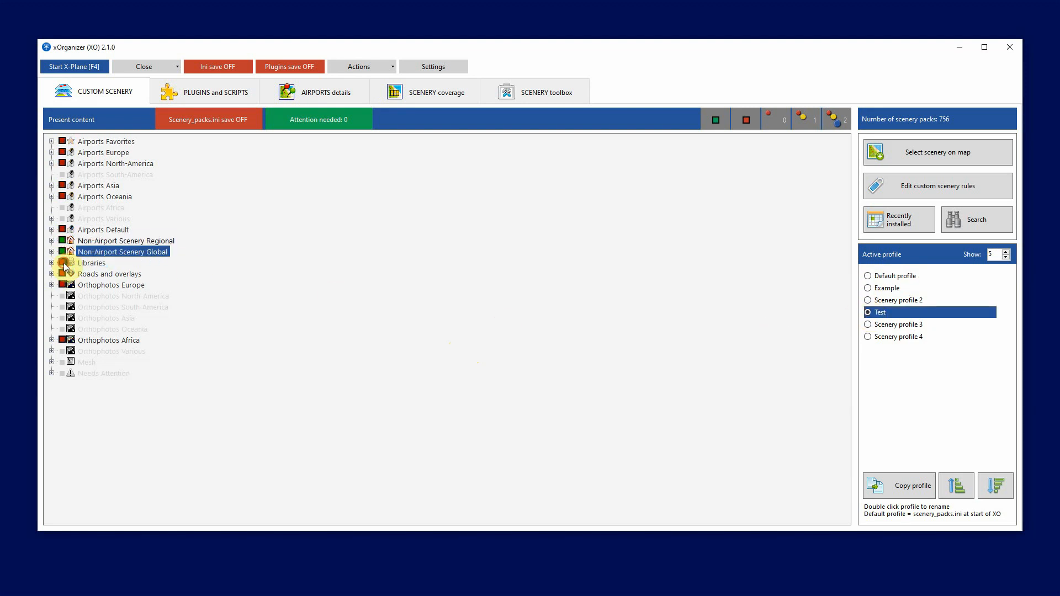
click(63, 263)
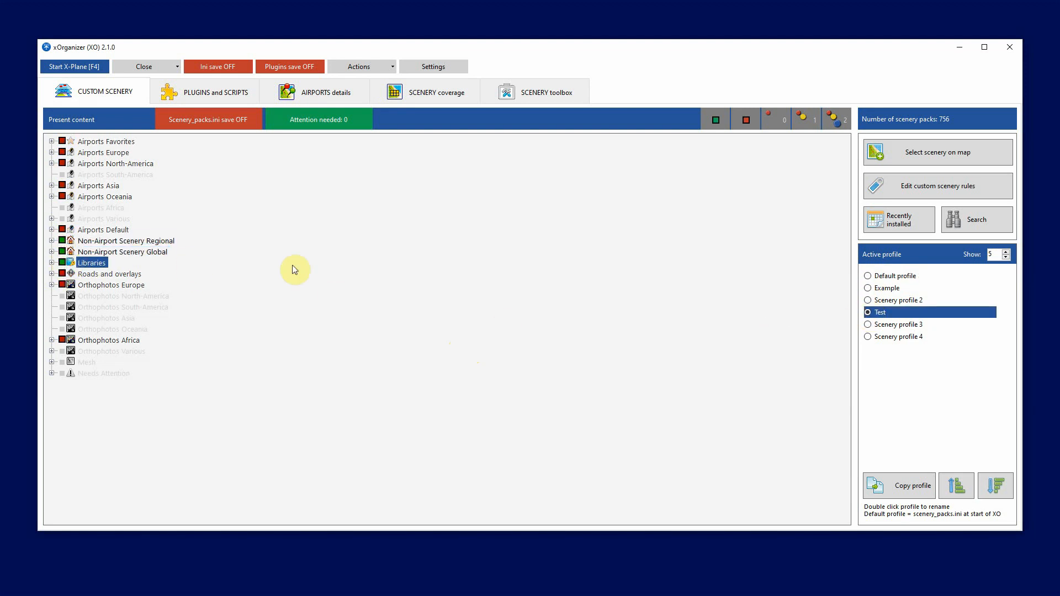
Compare the enabled scenery of the Example and Test profiles, ending with Default profile as the active one
click(867, 288)
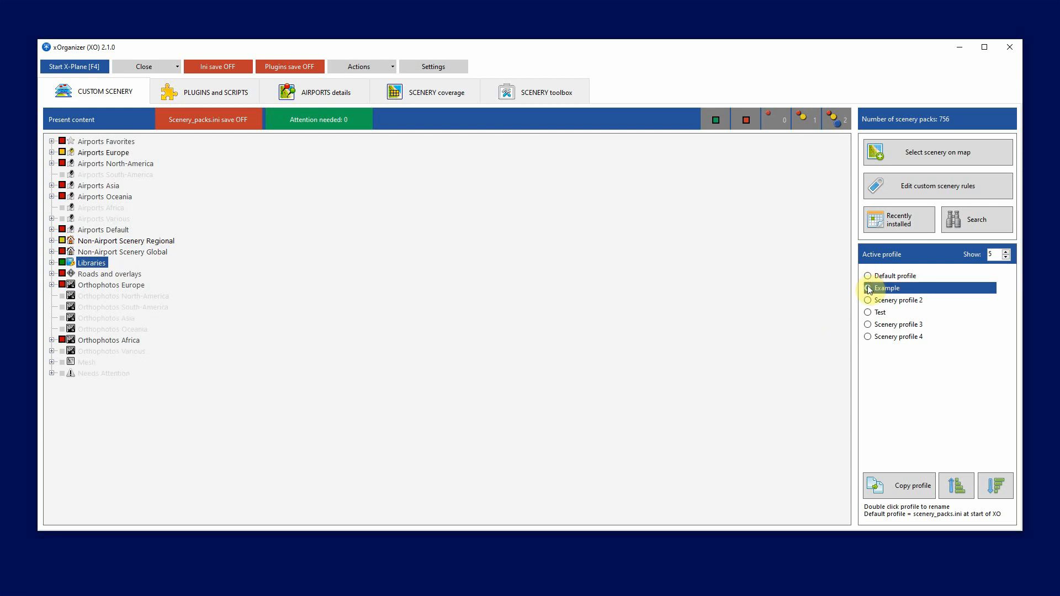
click(867, 313)
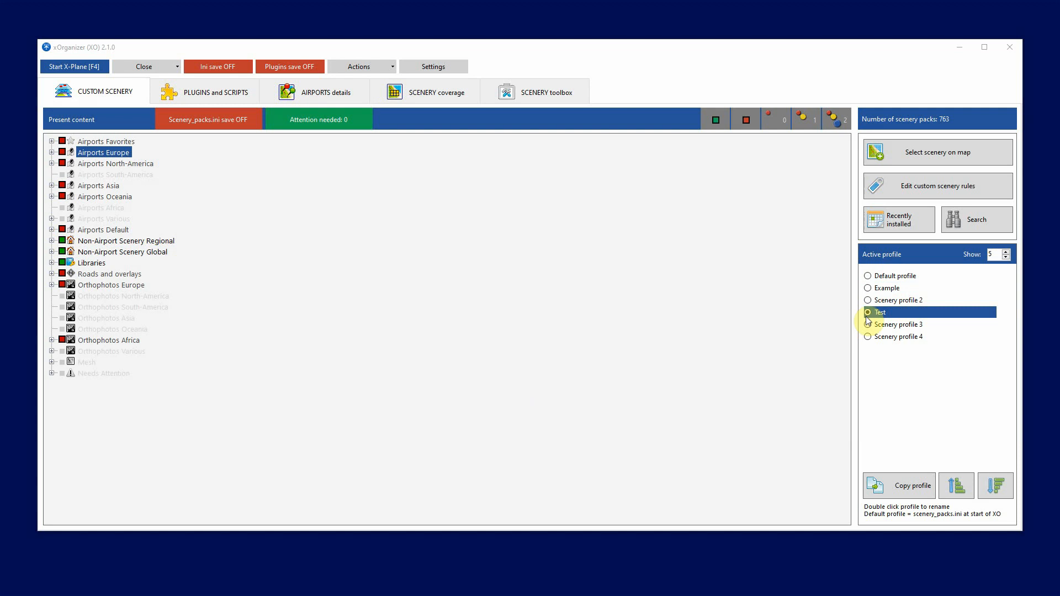
click(908, 280)
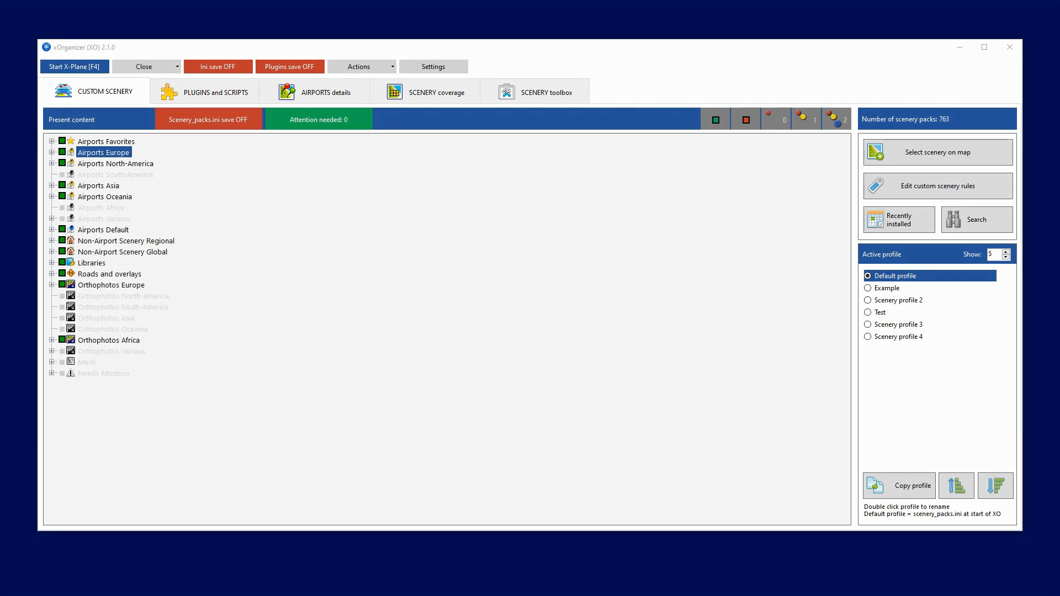
key(Down)
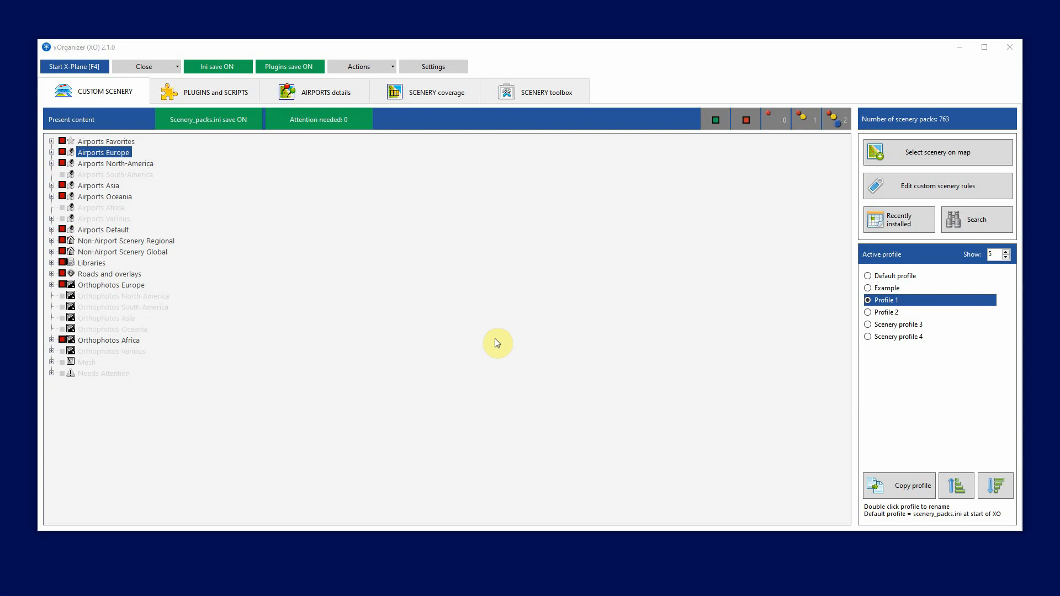
In Profile 1, enable the IVAO group under Airports Favorites and the whole Libraries group
click(52, 141)
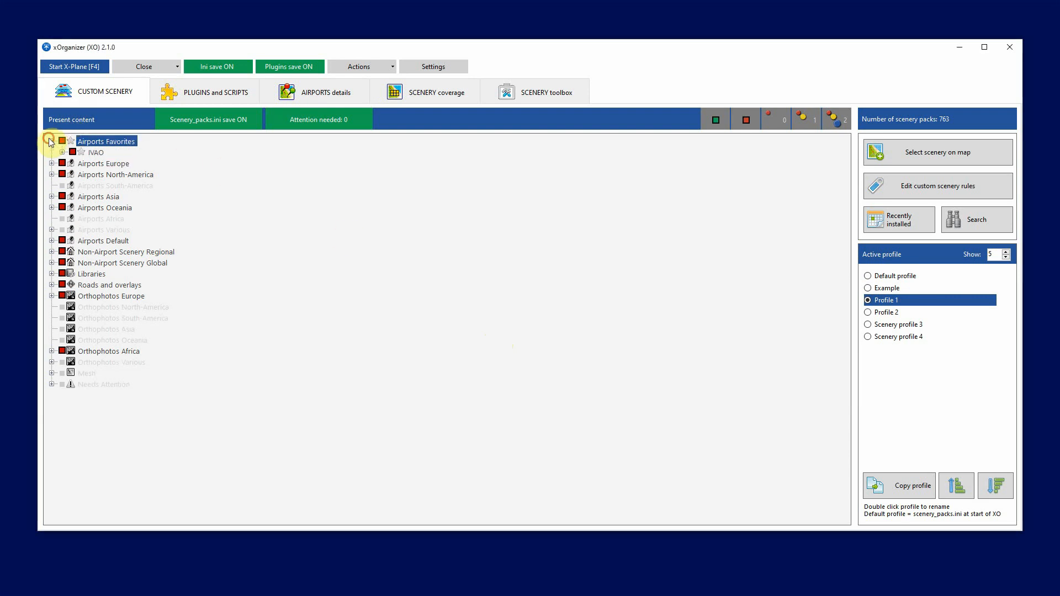
click(61, 152)
click(72, 152)
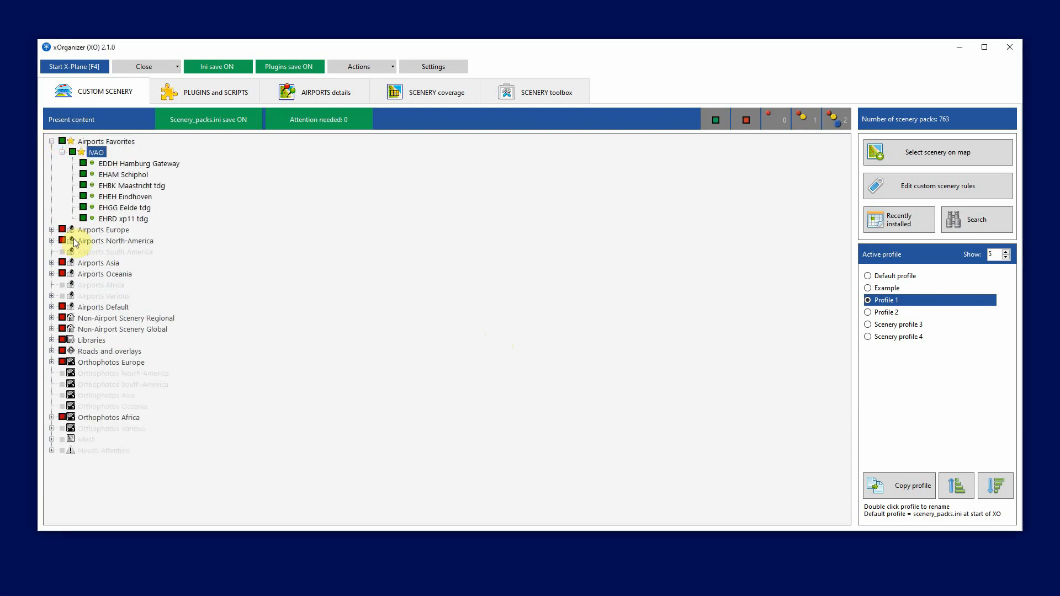
click(62, 340)
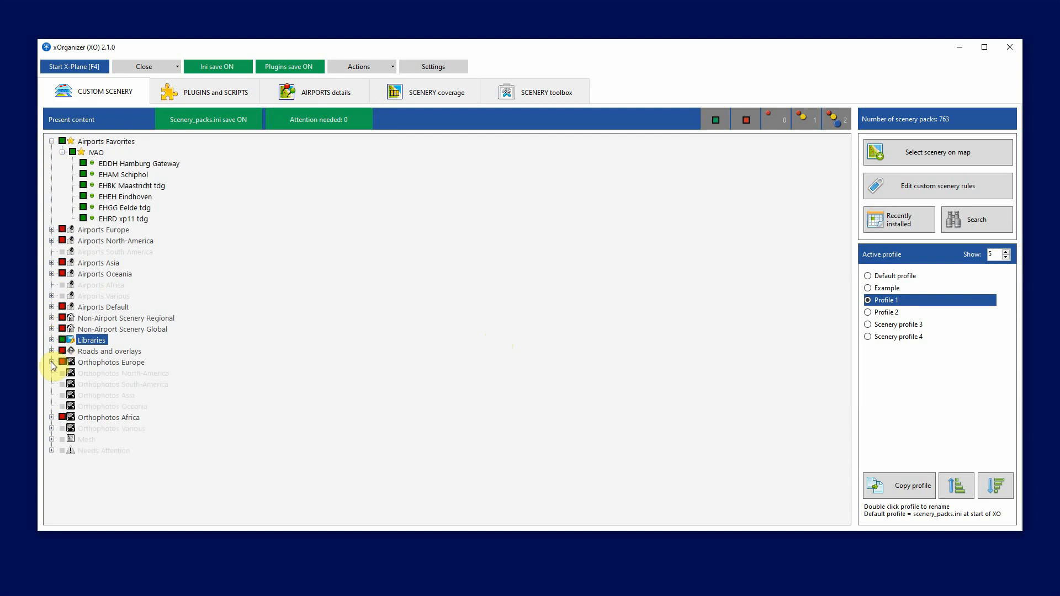
In Profile 1, enable the y_Ortho4XP_BE_Overlays and y_Ortho4XP_NL_Overlays packs plus the Belgium and Netherlands groups under Orthophotos Europe
click(51, 363)
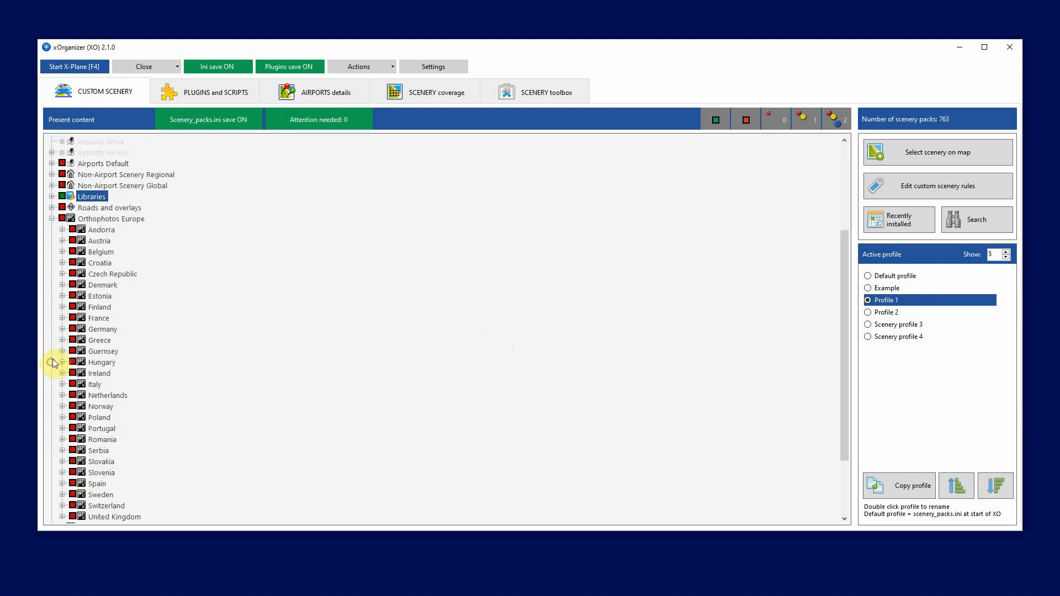
click(52, 208)
click(62, 241)
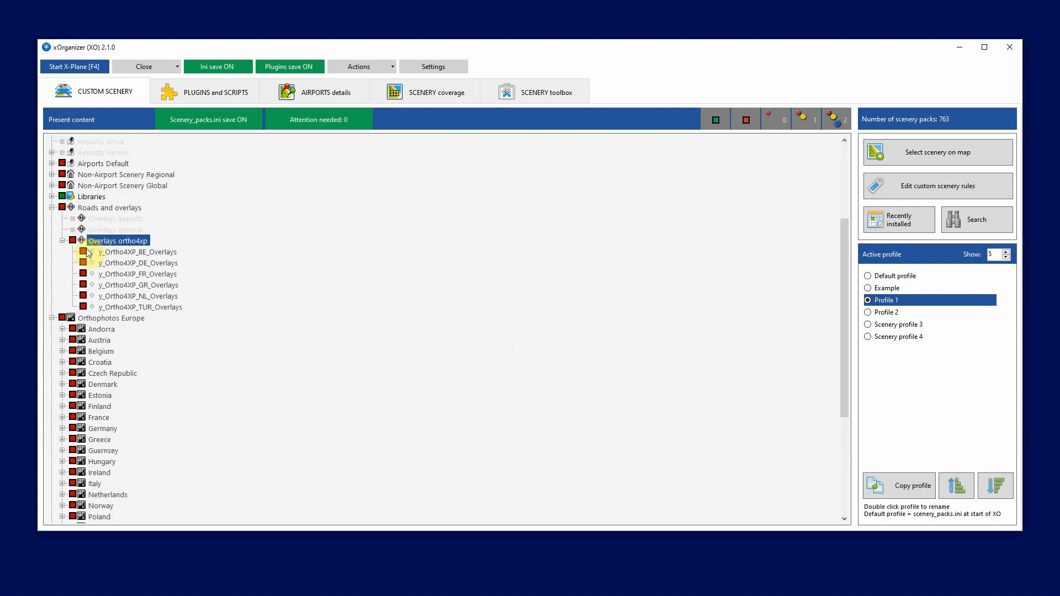
click(82, 252)
click(83, 295)
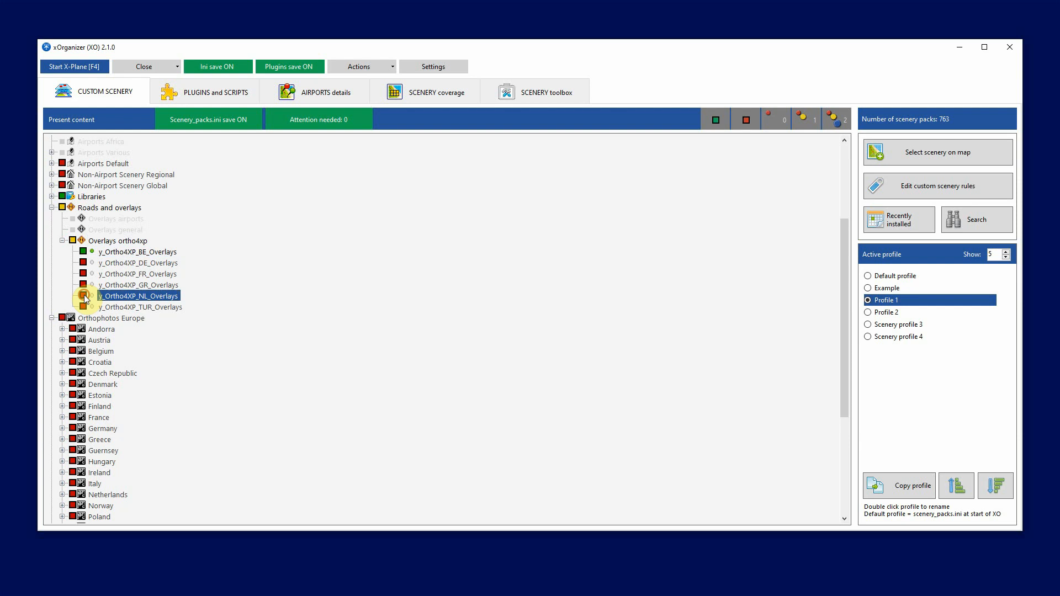
click(73, 351)
scroll(77, 356, down, 4)
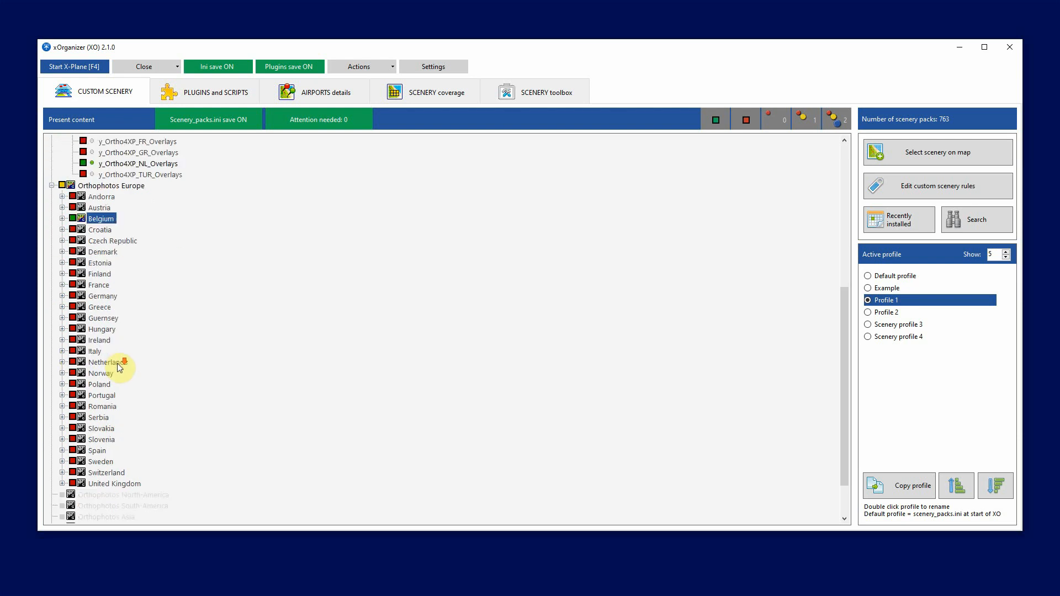
click(72, 362)
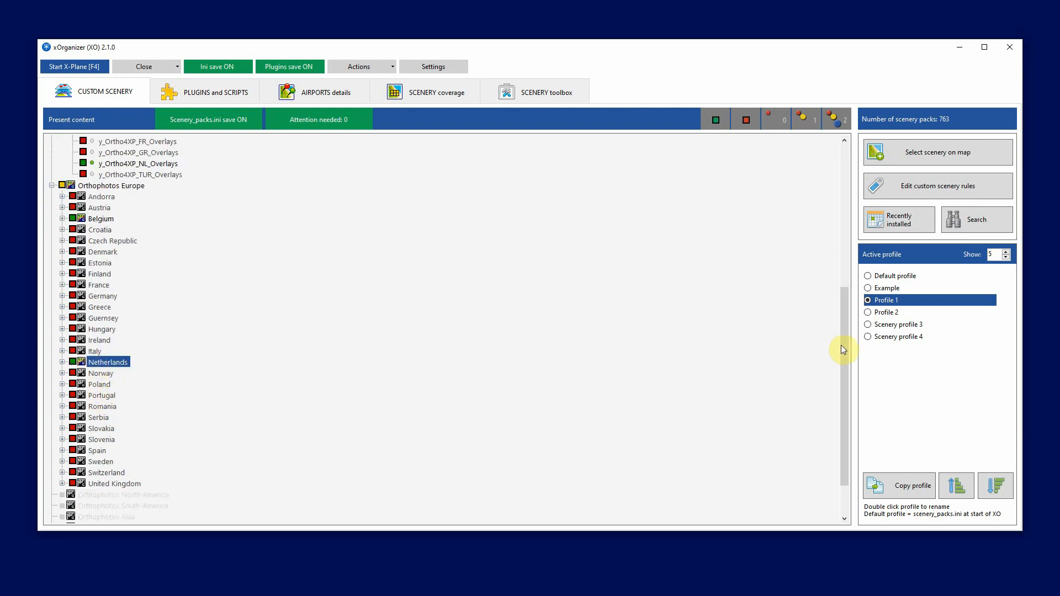
Rename Profile 1 as IVAO
click(888, 300)
click(888, 300)
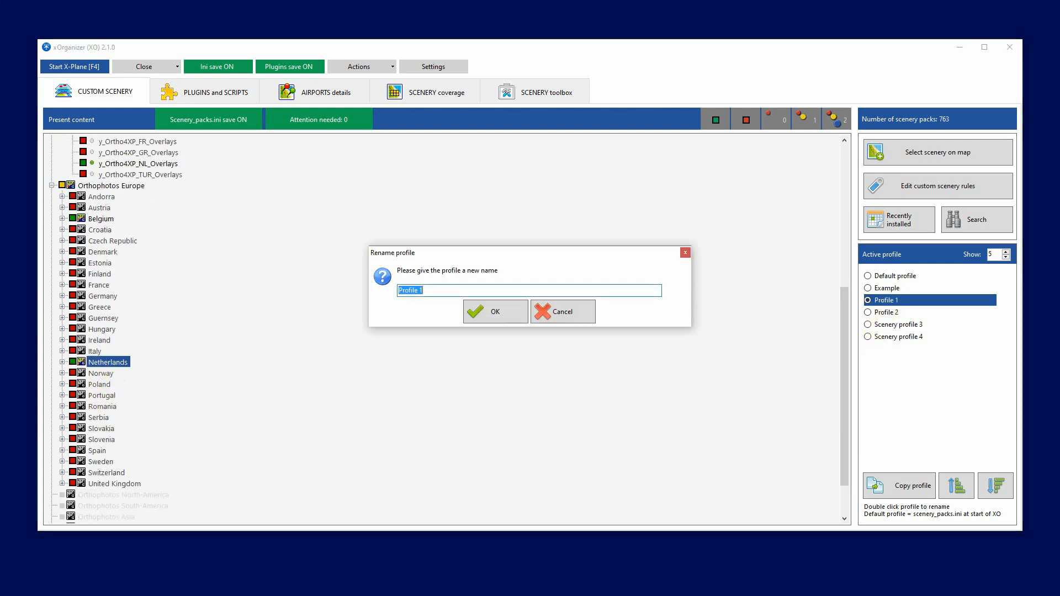
text(IVAO)
key(Return)
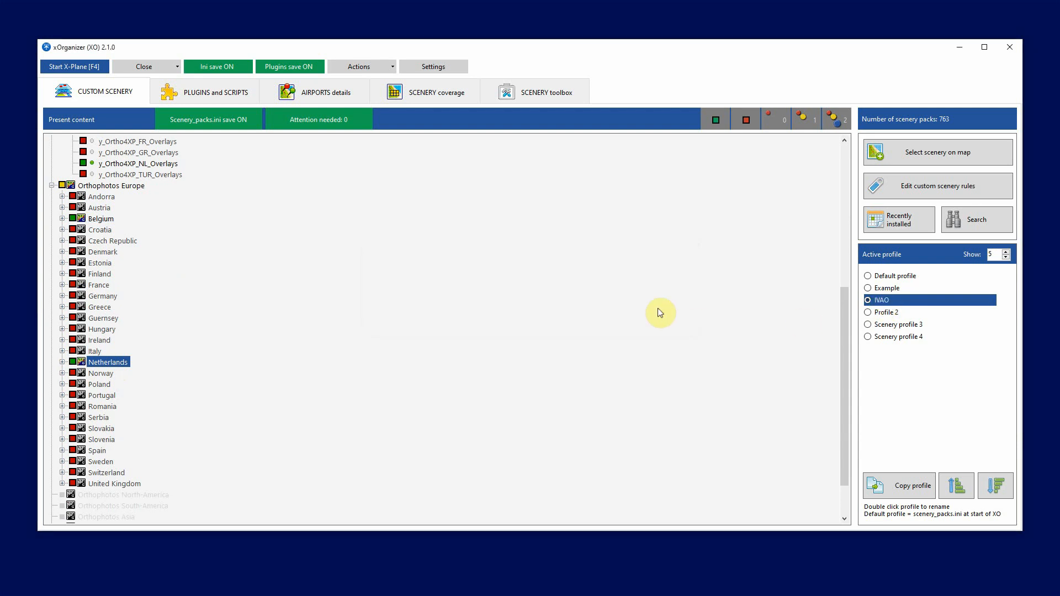
Activate Profile 2 and enable the Belgium and Netherlands groups under Airports Europe
click(885, 313)
scroll(439, 317, up, 8)
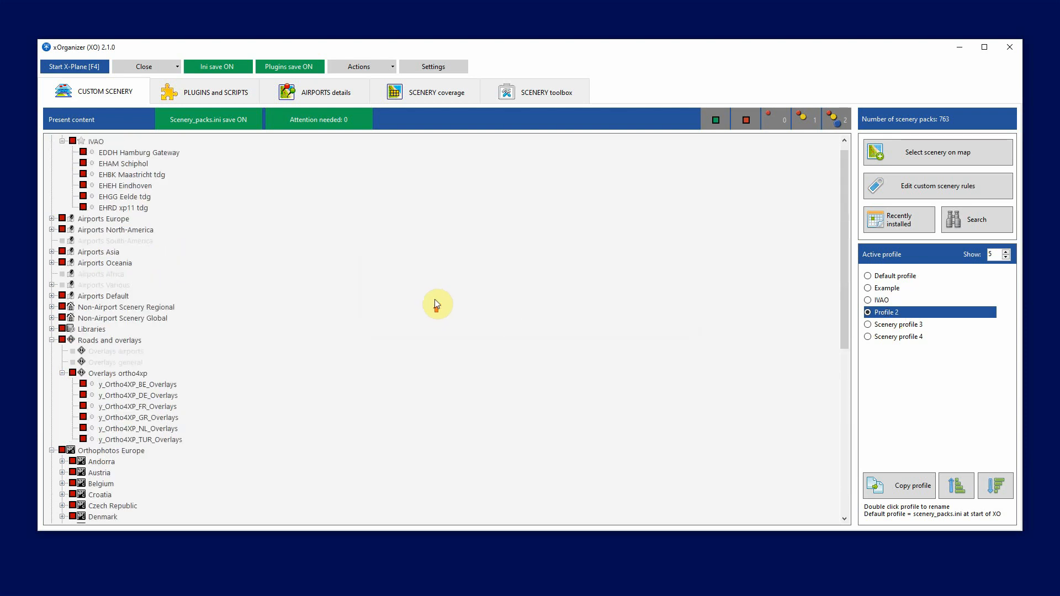
click(51, 230)
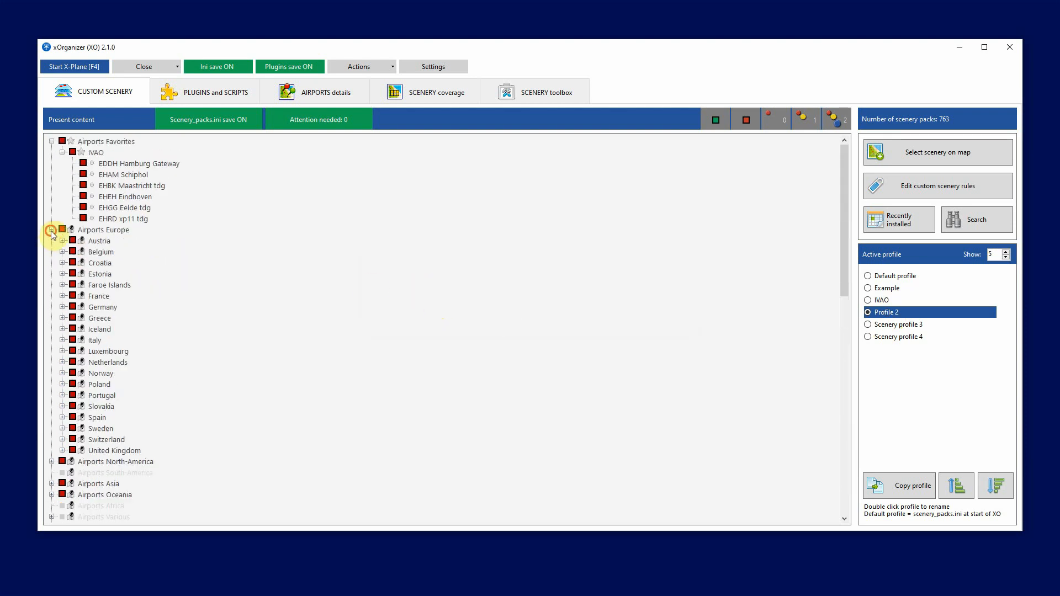
click(74, 252)
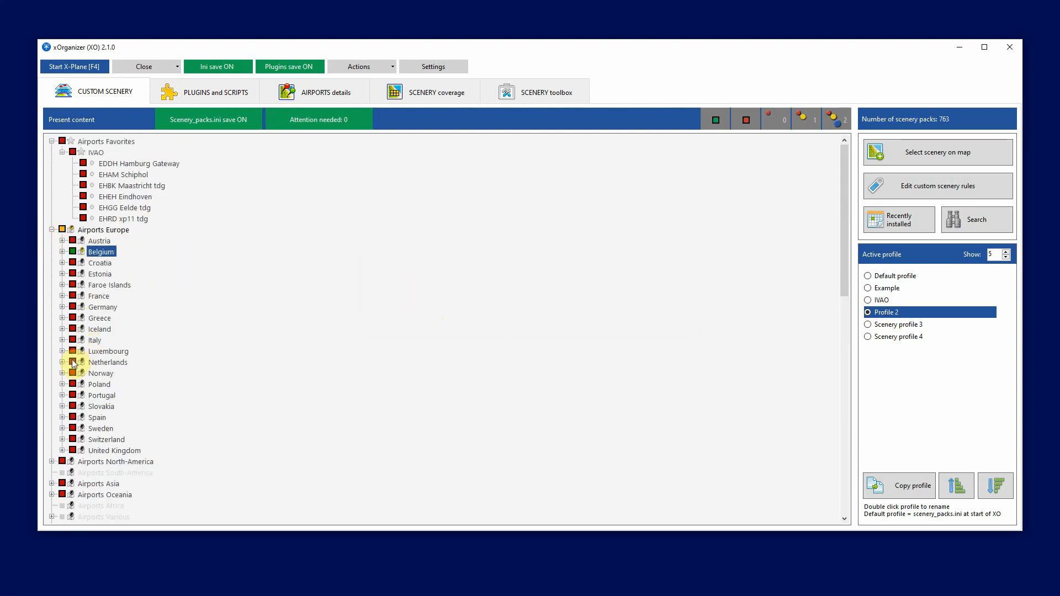
click(73, 362)
Enable the Regional buildings and objects group under Non-Airport Scenery Regional in Profile 2
scroll(220, 347, down, 8)
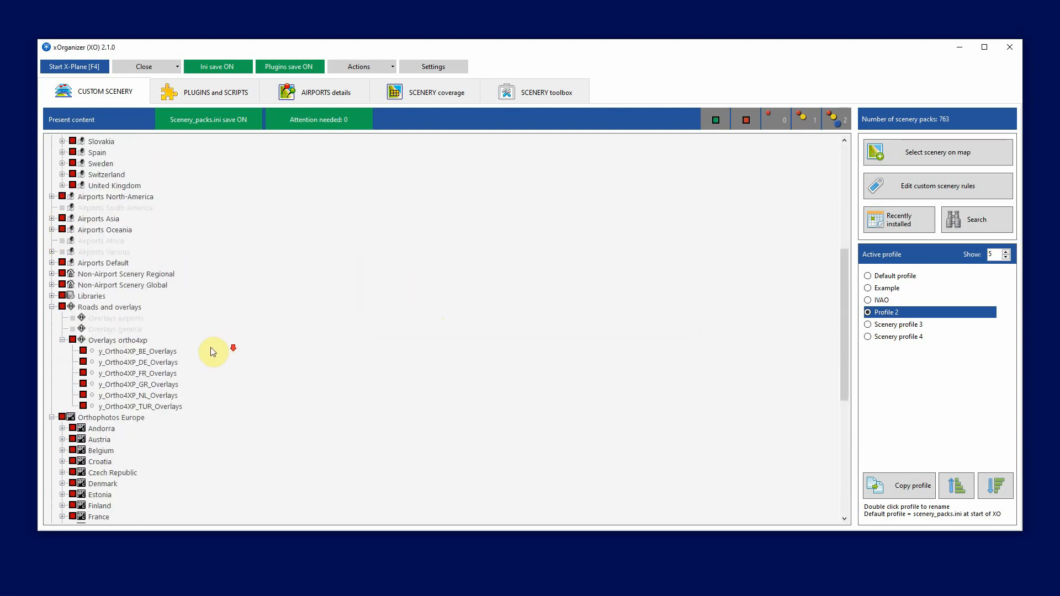
click(51, 274)
click(61, 318)
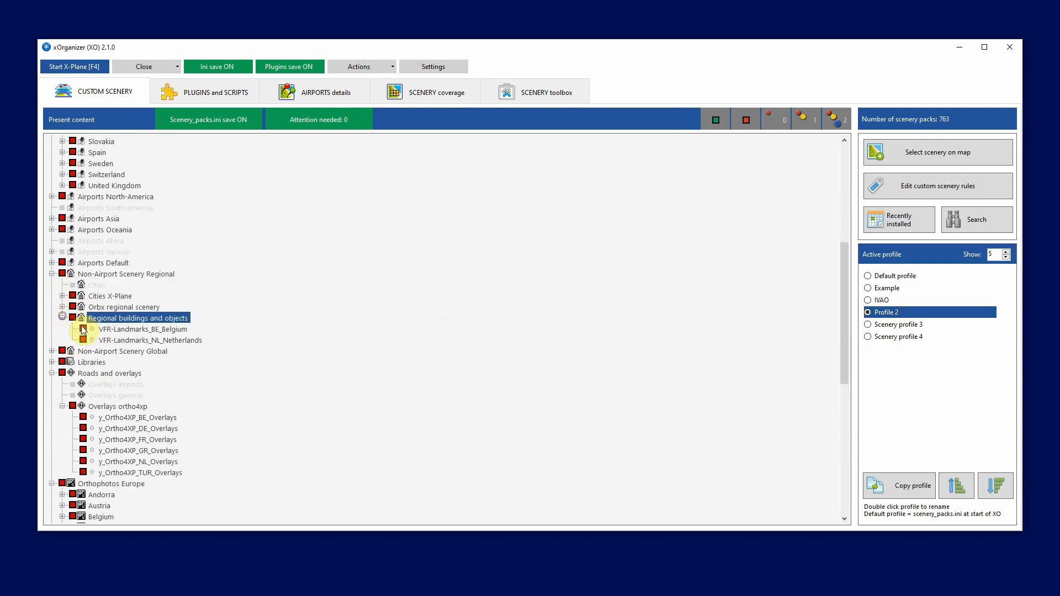
click(72, 318)
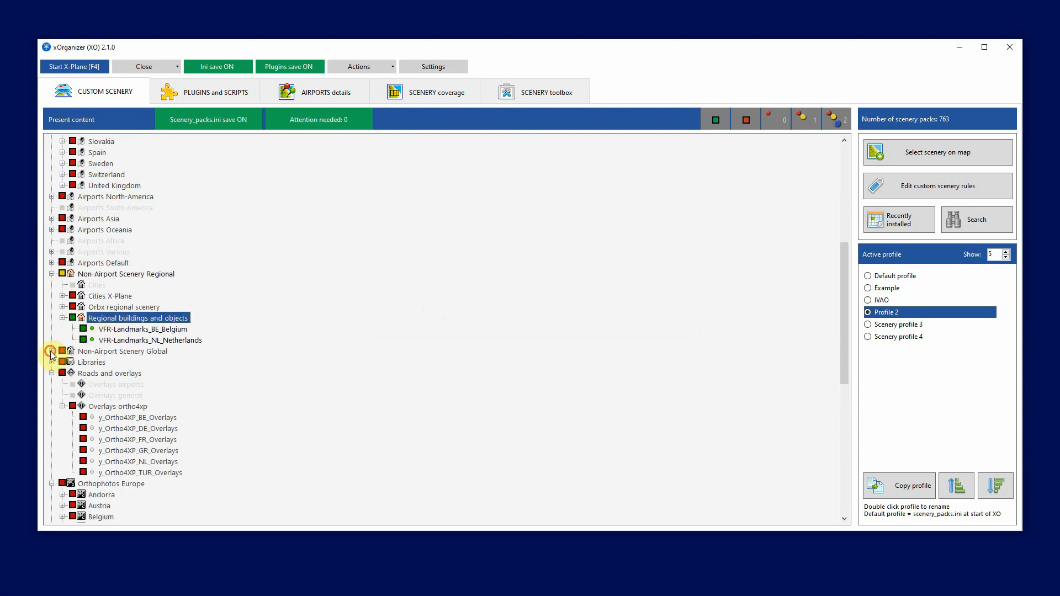
Enable the X-Europe group under Non-Airport Scenery Global and the y_Ortho4XP_BE_Overlays and y_Ortho4XP_NL_Overlays packs in Profile 2
click(52, 351)
click(72, 373)
scroll(226, 358, down, 3)
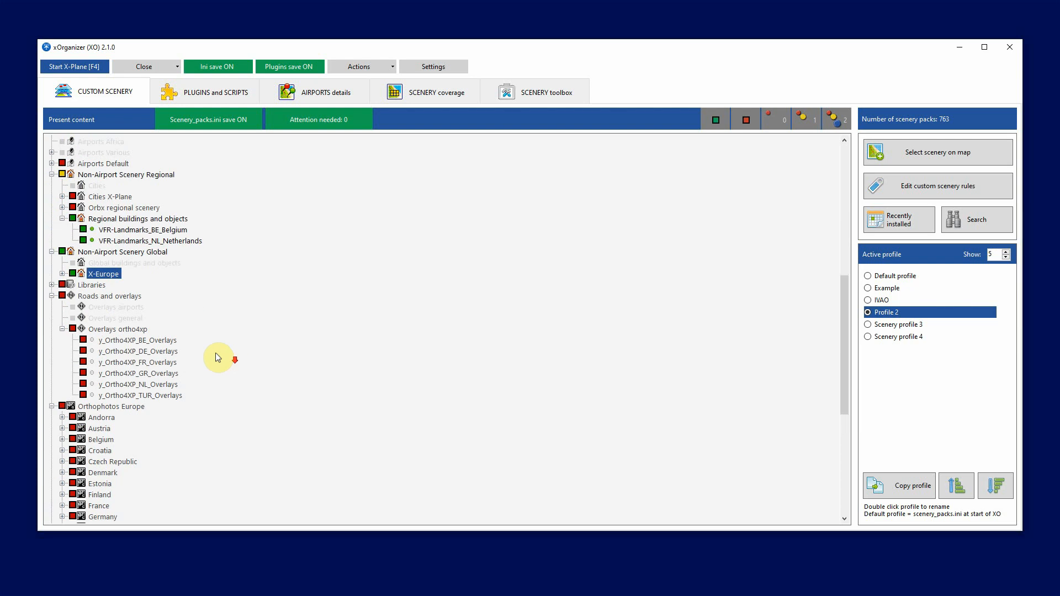
click(83, 341)
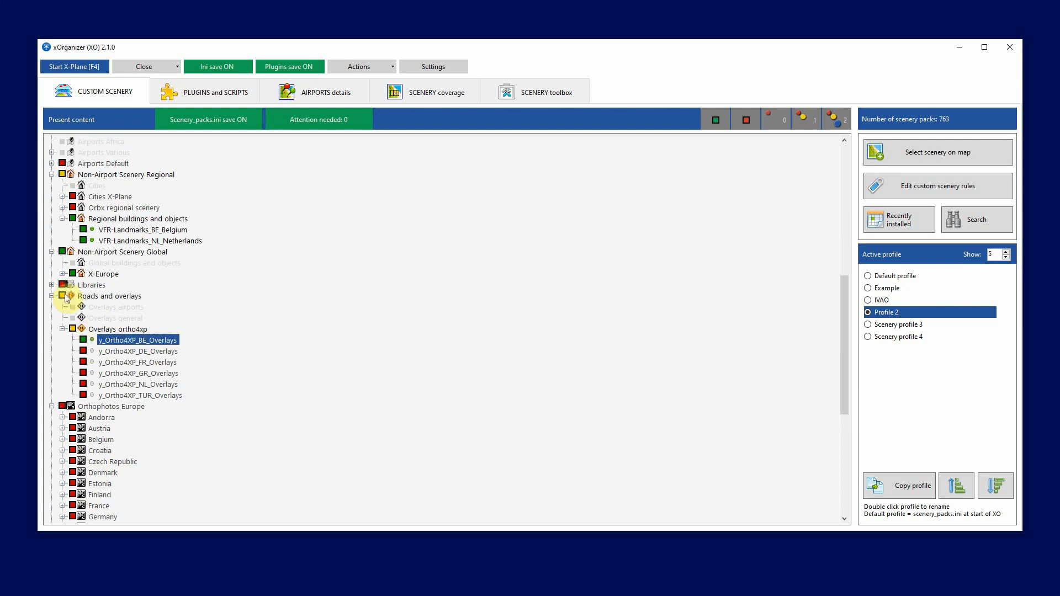
click(84, 385)
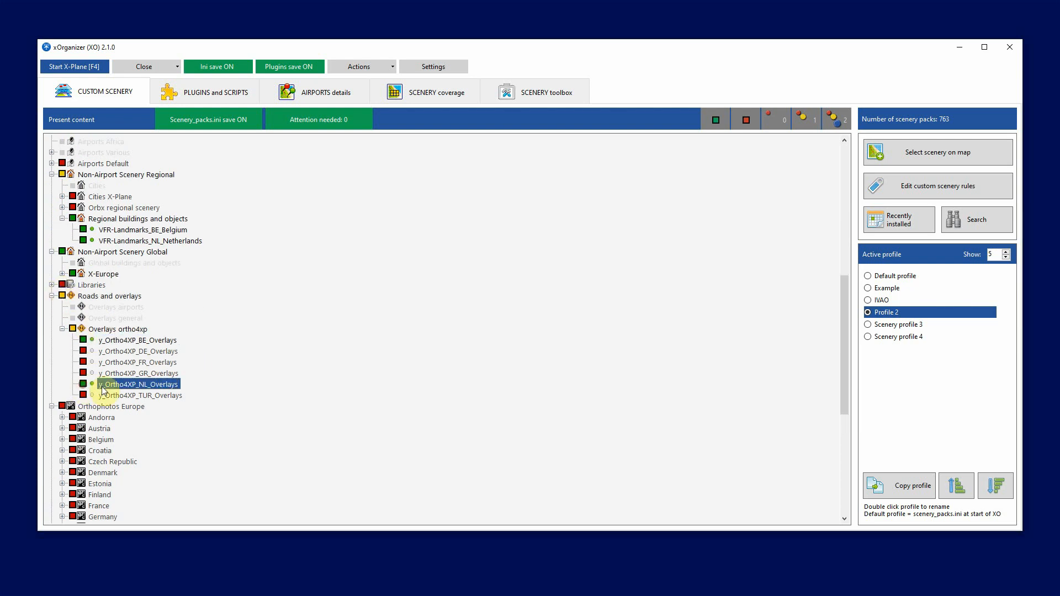
Enable the Belgium and Netherlands groups under Orthophotos Europe plus the whole Libraries group in Profile 2
scroll(87, 387, down, 3)
click(72, 341)
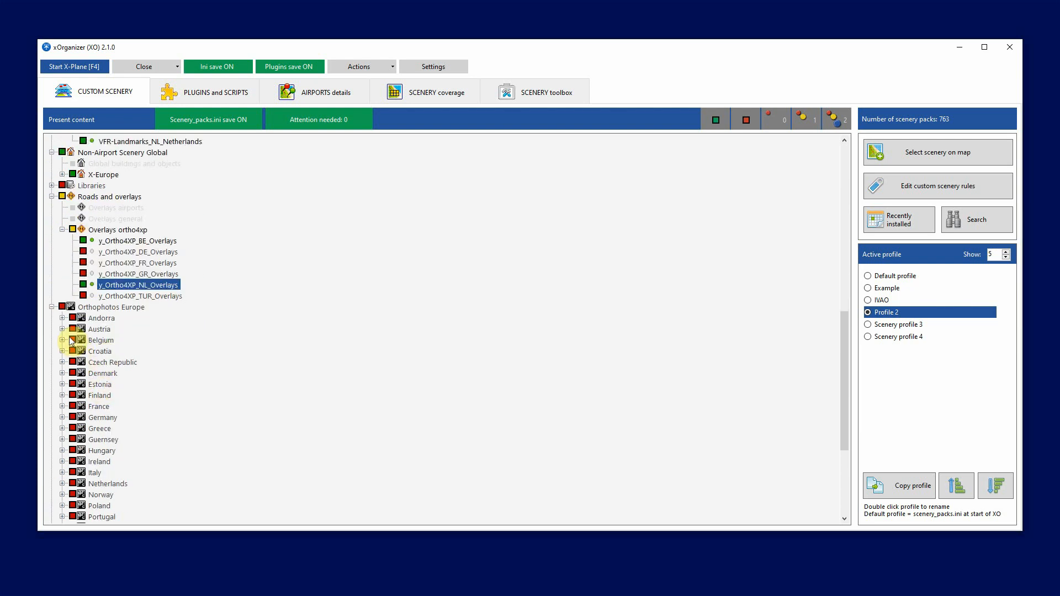
click(73, 483)
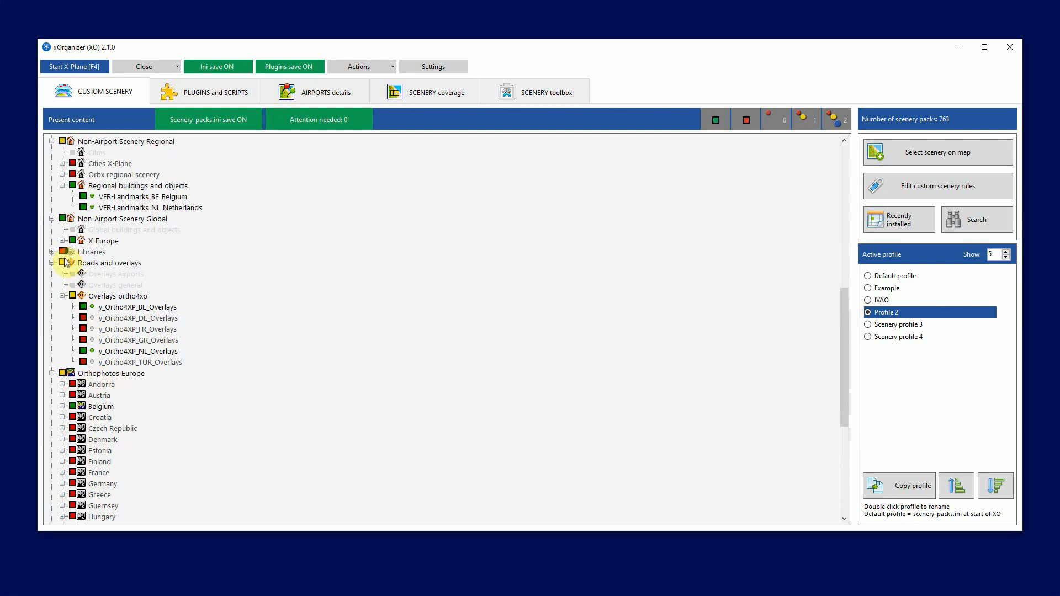
click(62, 251)
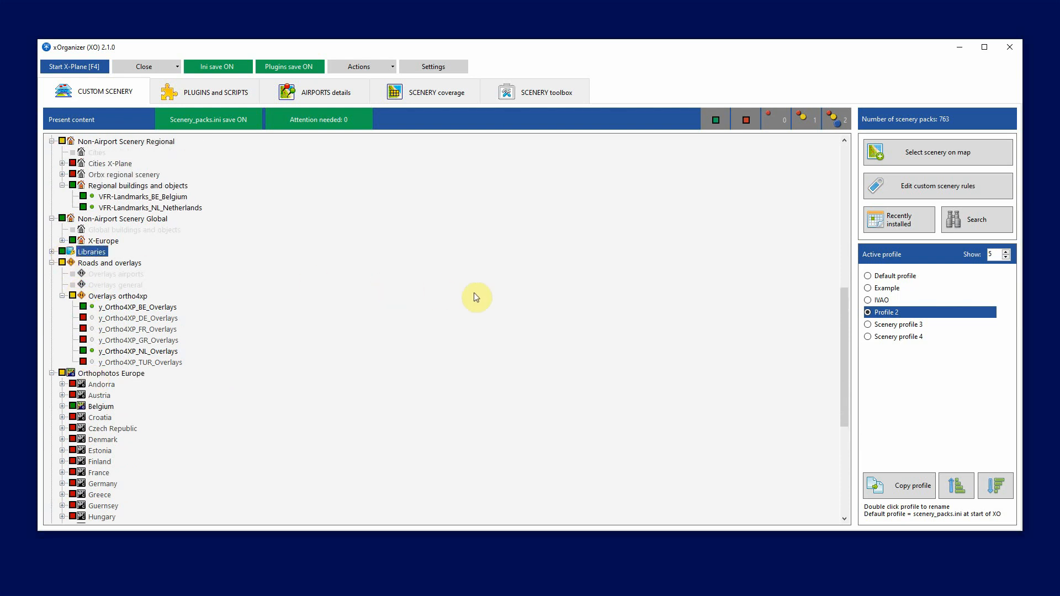
Rename Profile 2 as VFR NL BE, and switch briefly to the IVAO profile and back to compare them
double_click(888, 313)
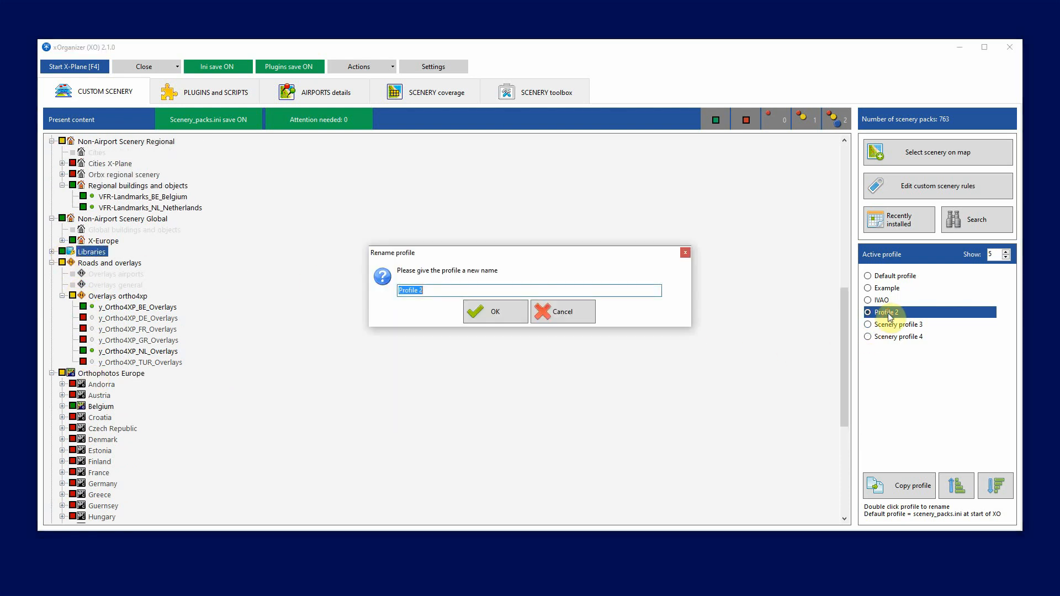
text(VFR)
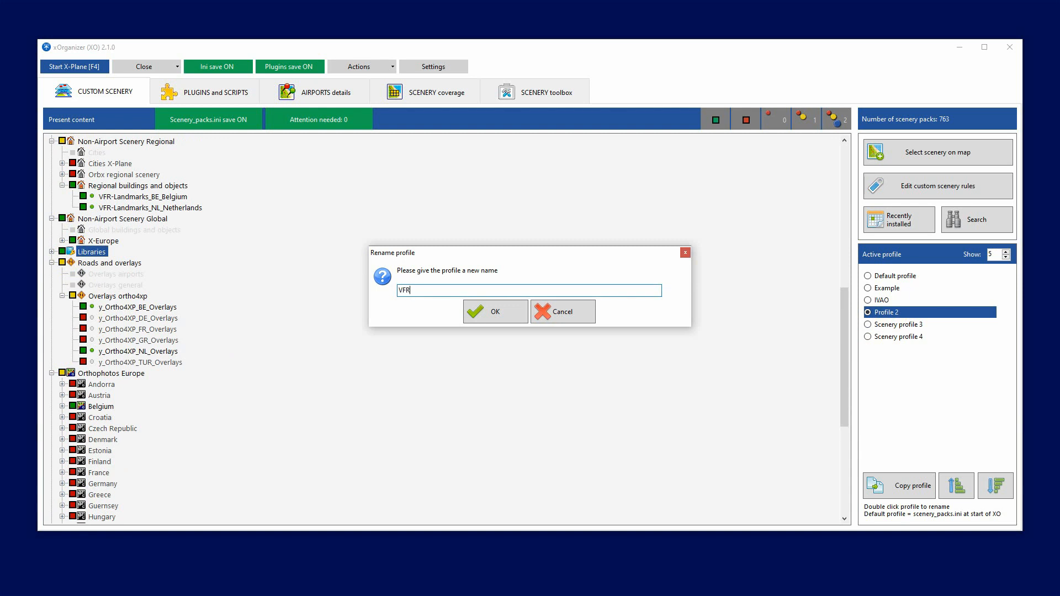
text( NL BE)
click(482, 311)
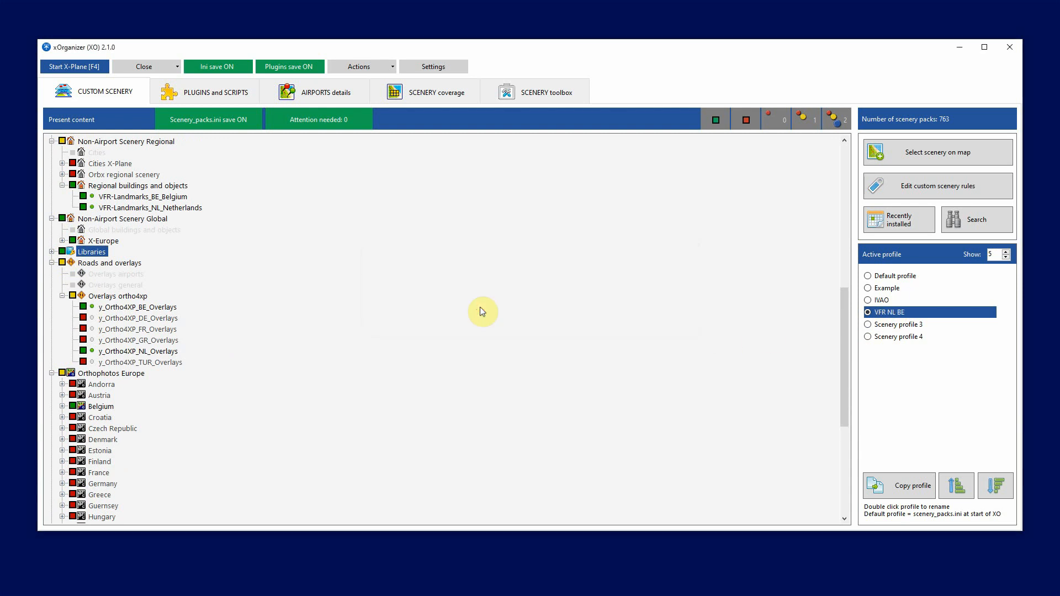
click(881, 300)
click(886, 313)
Copy the VFR NL BE profile to Scenery profile 3
click(905, 496)
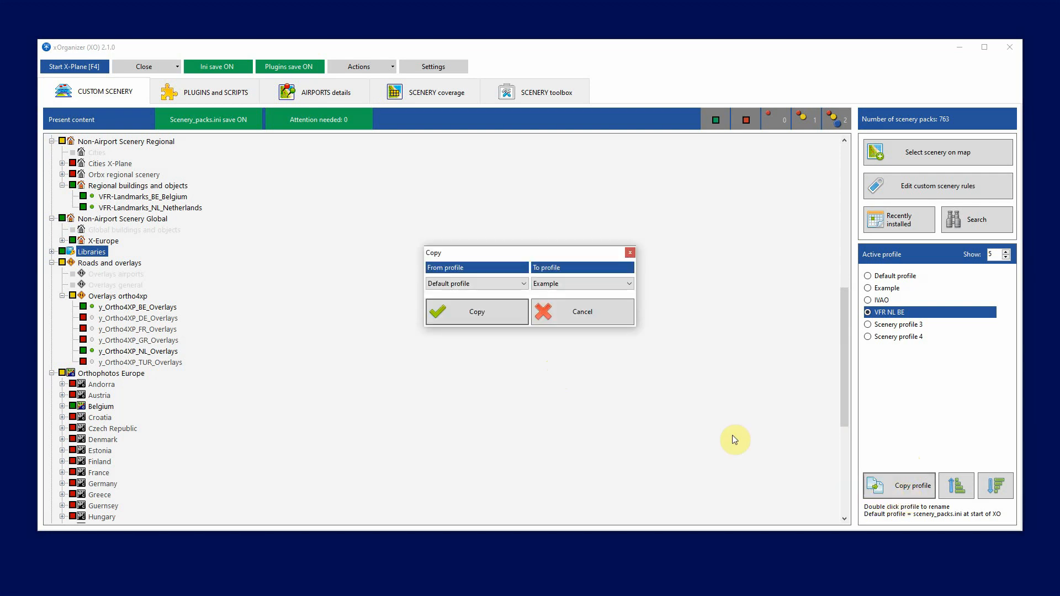
click(518, 285)
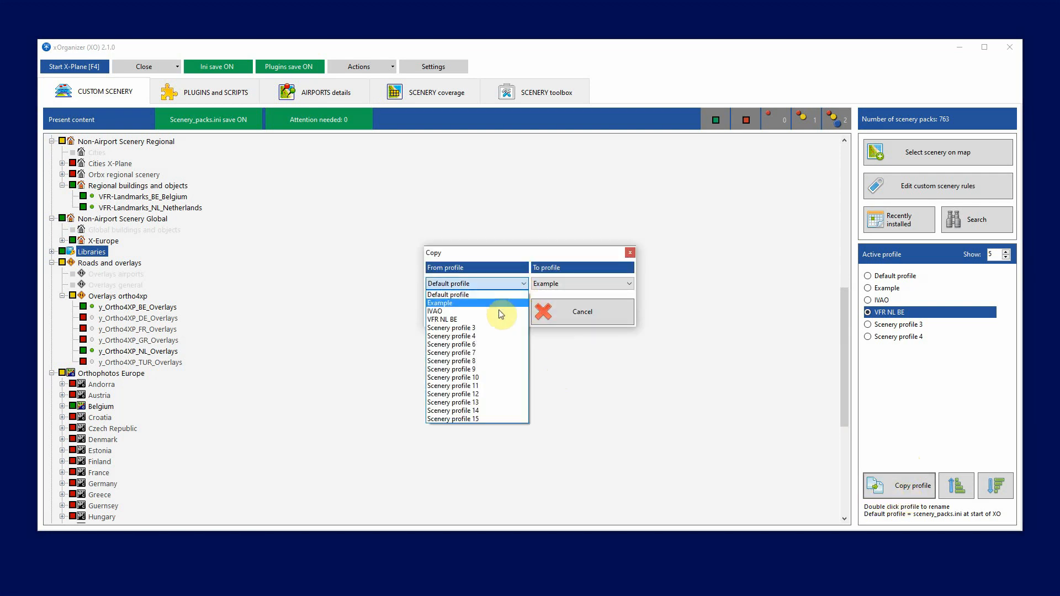
click(485, 319)
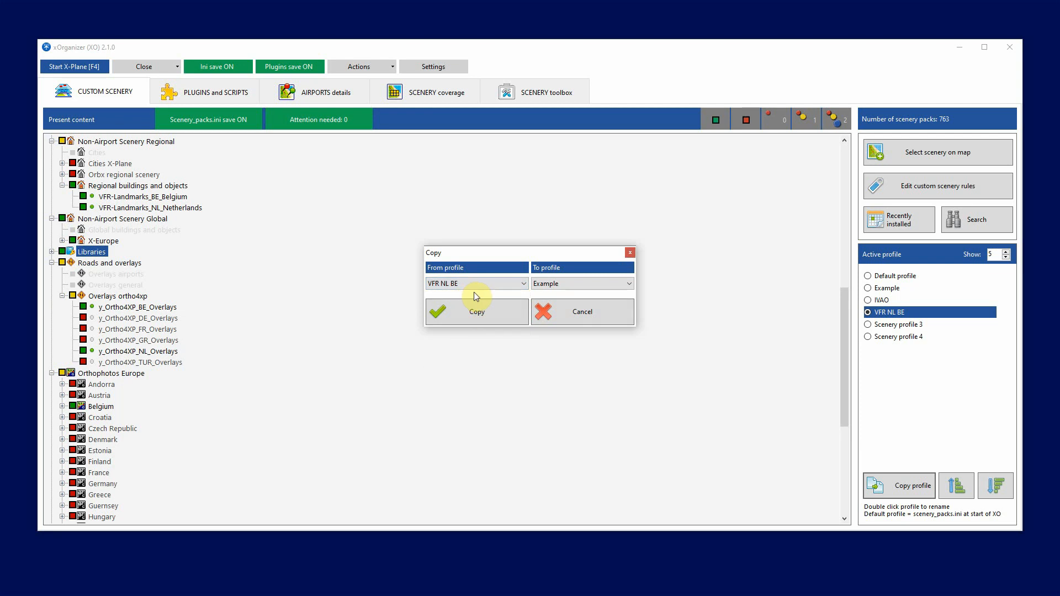
click(591, 286)
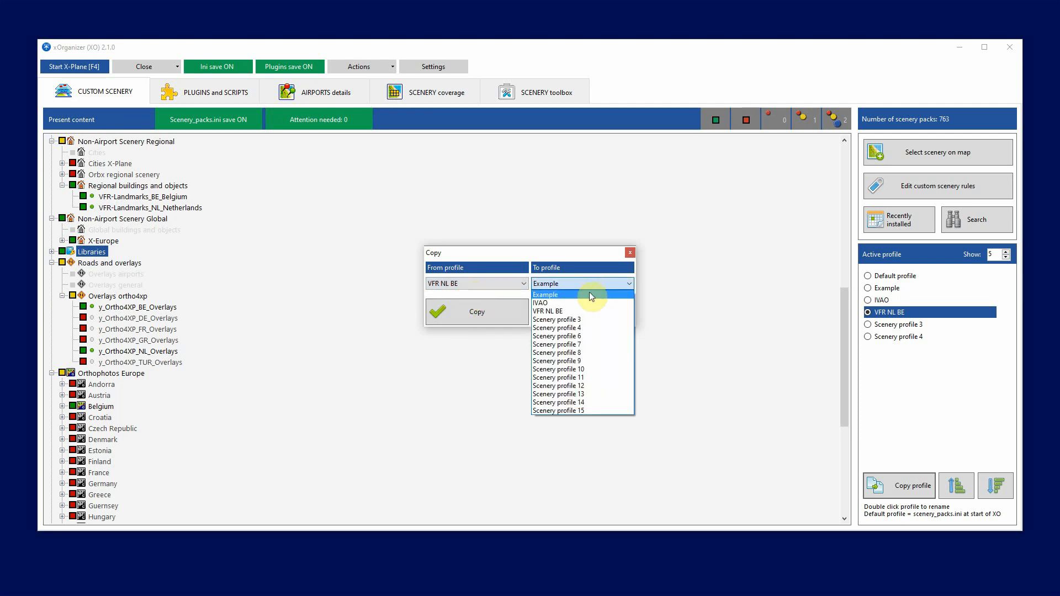
click(585, 322)
click(499, 312)
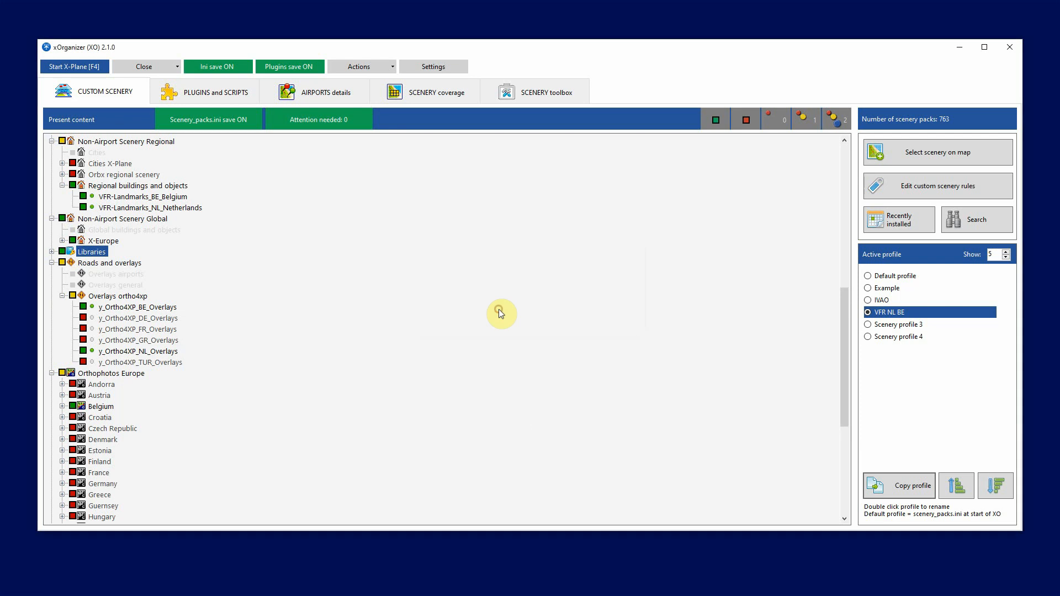
Switch between Scenery profile 3 and VFR NL BE to compare their enabled packs
click(868, 325)
click(869, 313)
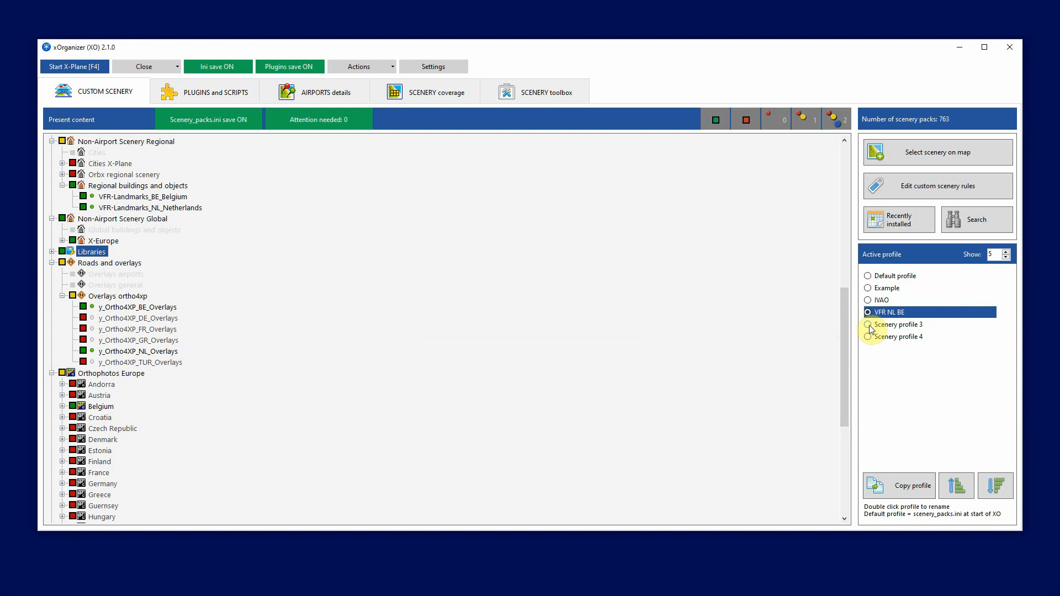
click(869, 326)
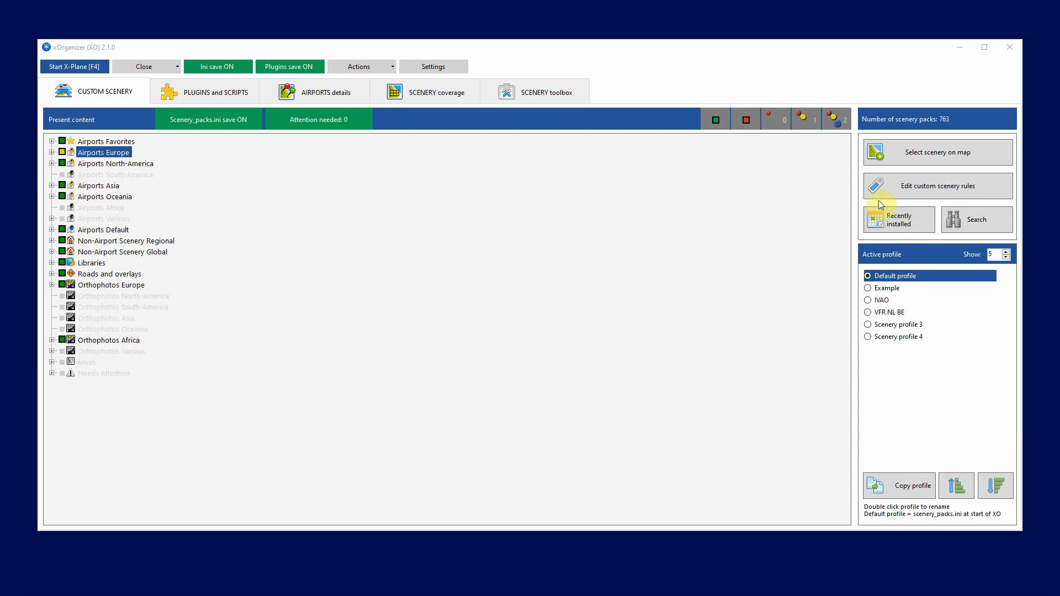
Filter the scenery to recently installed packs and enable the filtered Netherlands airports under Airports Europe in the VFR NL BE profile
click(916, 221)
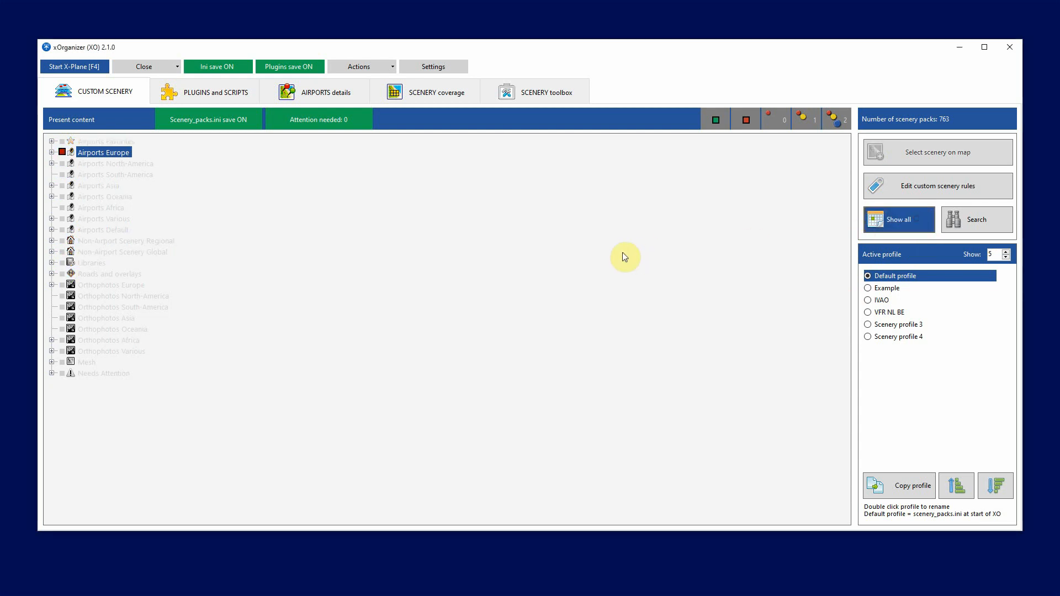
click(51, 153)
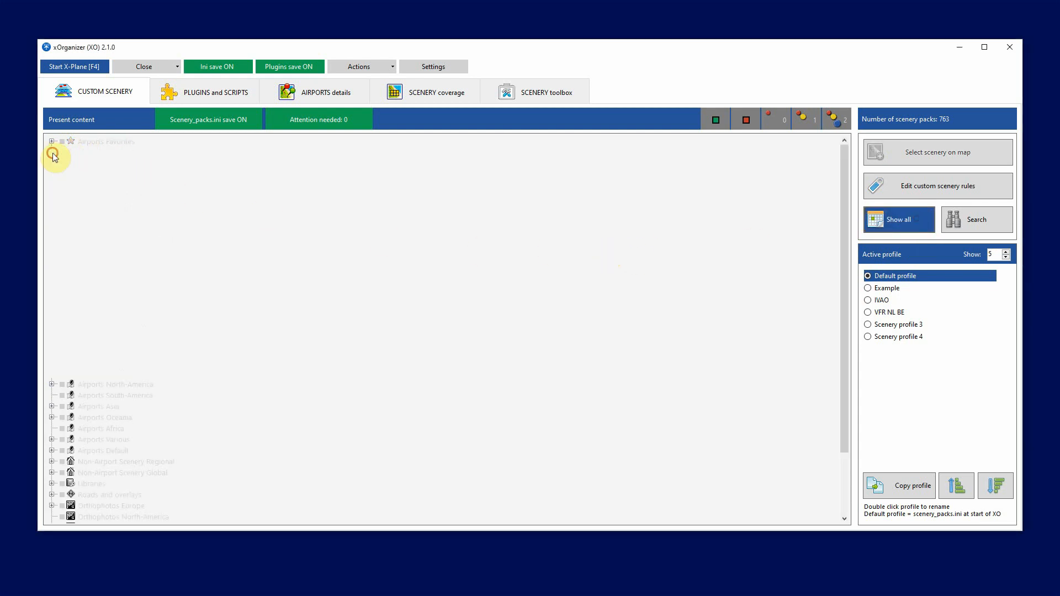
click(62, 284)
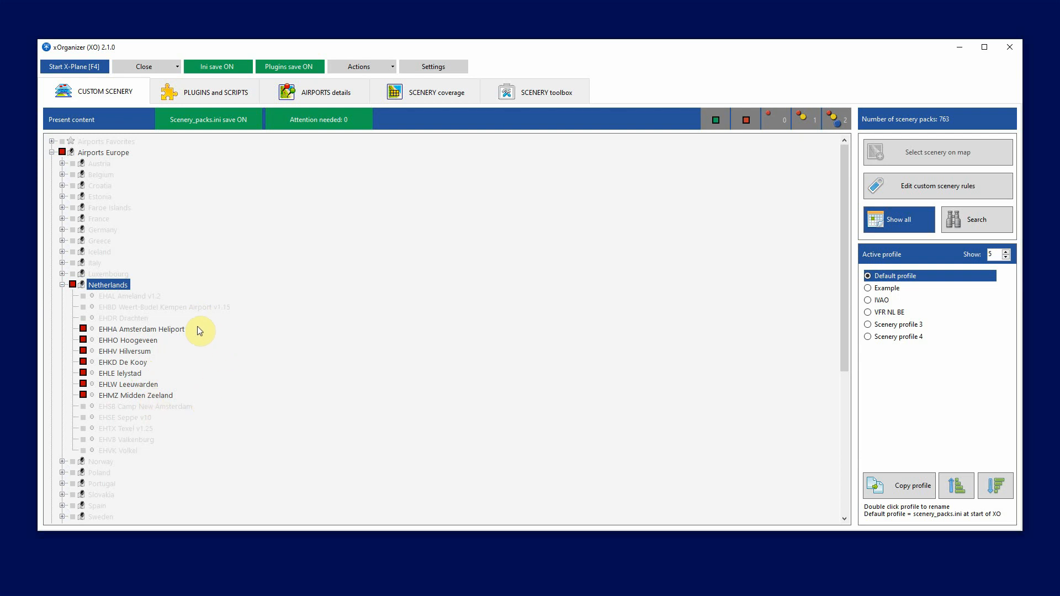
click(869, 314)
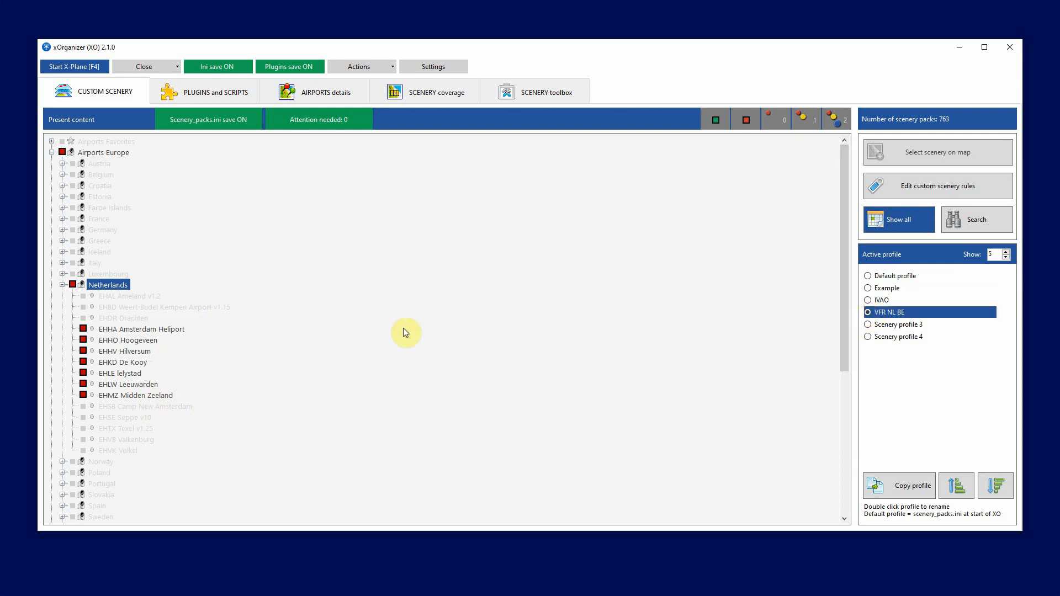
click(73, 285)
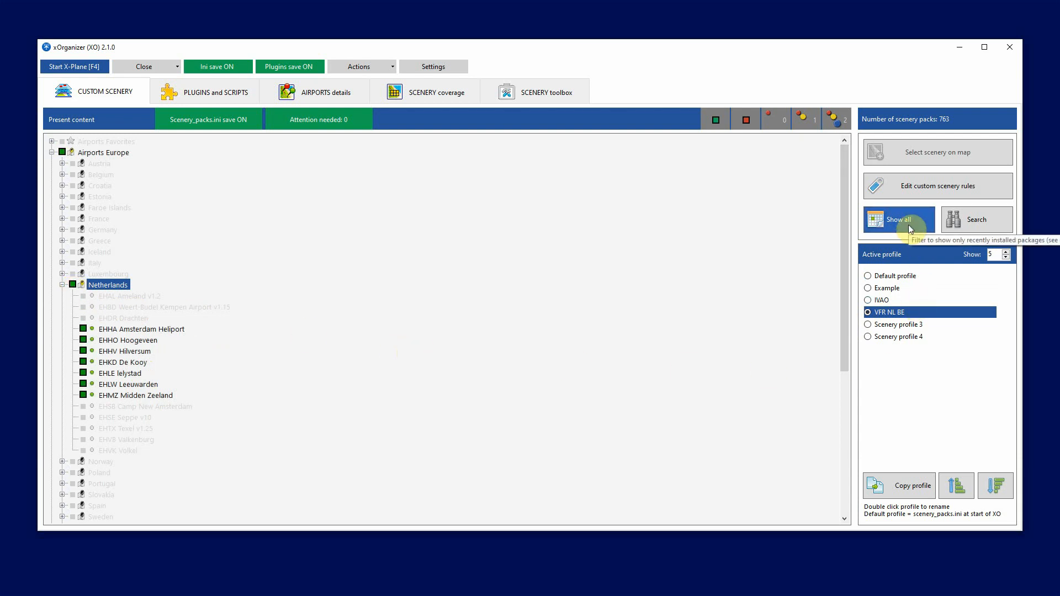
Show all scenery packs again while comparing the Netherlands airports in the IVAO and VFR NL BE profiles
click(882, 301)
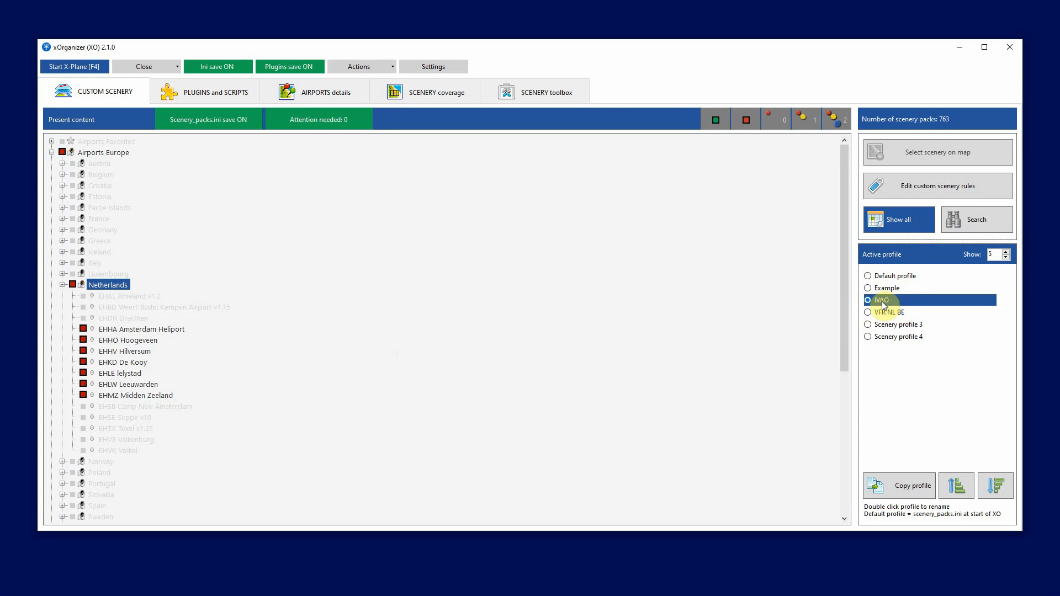
click(909, 226)
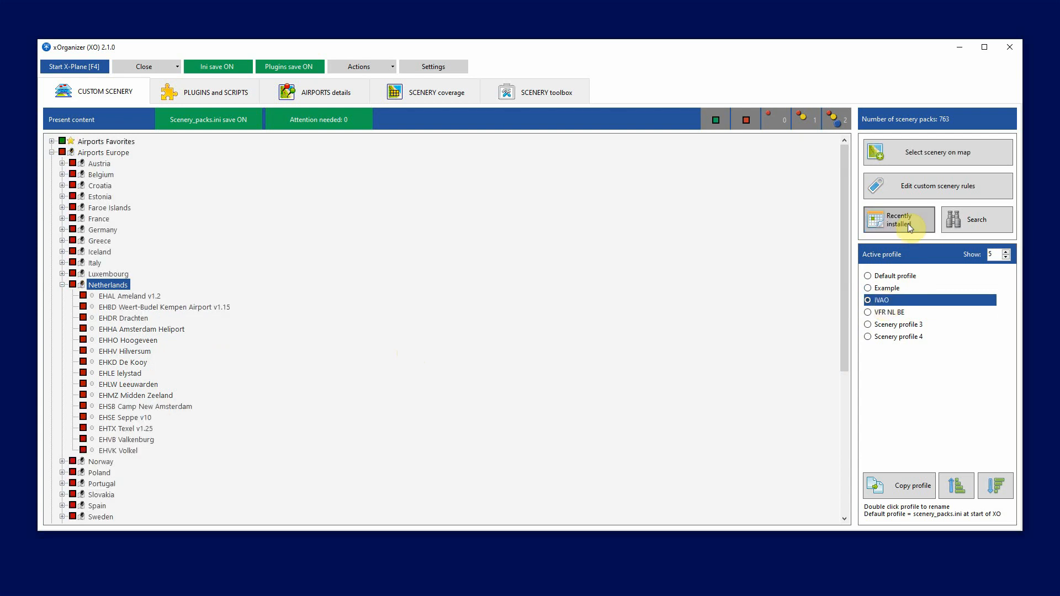
click(879, 313)
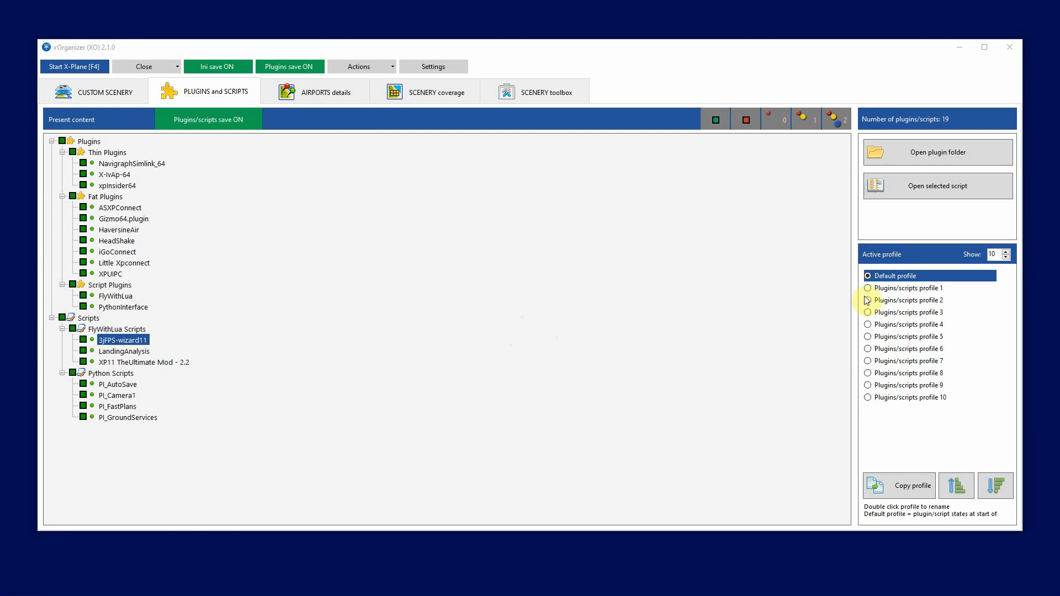
In Plugins/scripts profile 1, enable the Thin Plugins group, ASXPConnect, Gizmo64.plugin, FlyWithLua and the 3jFPS-wizard11 script
click(889, 289)
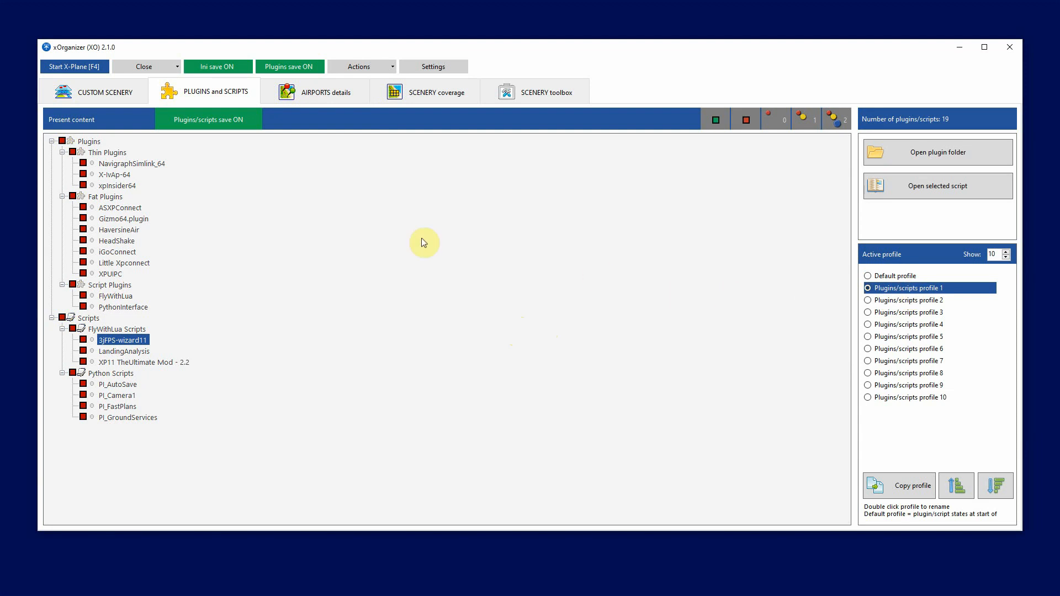
click(74, 153)
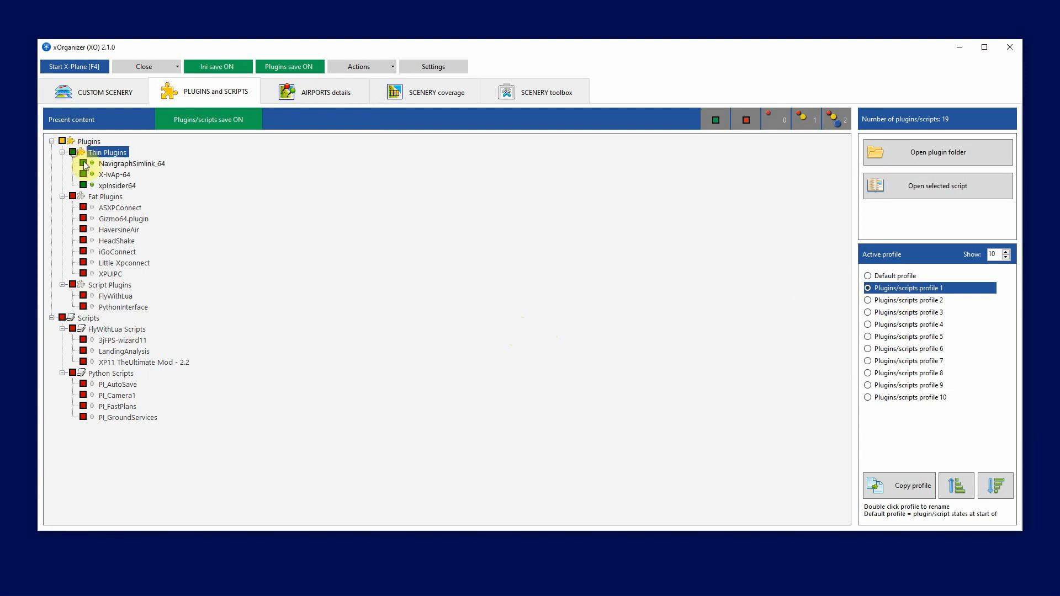
click(84, 207)
click(83, 219)
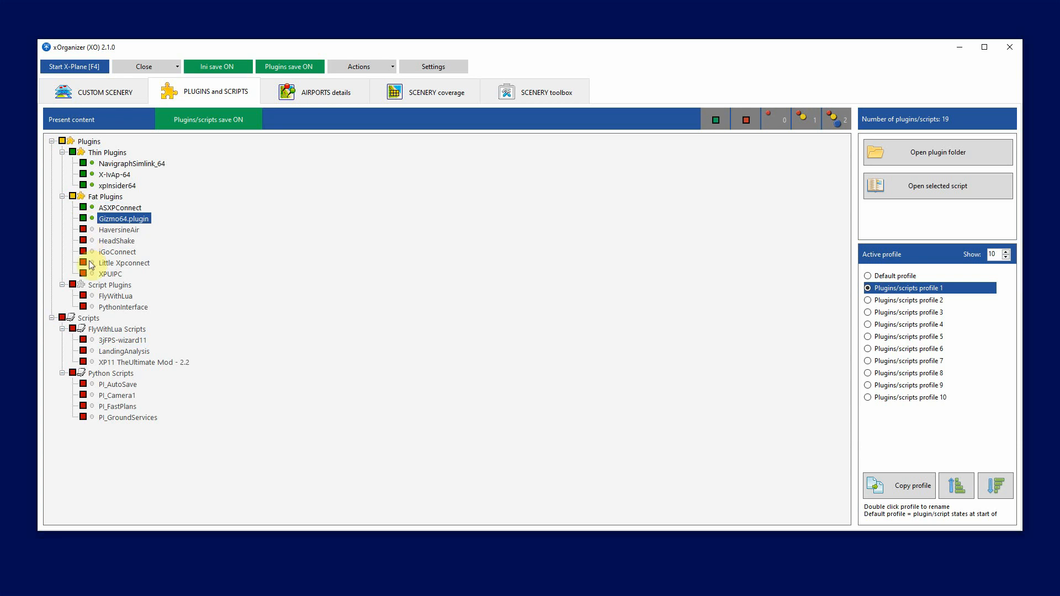
click(83, 295)
click(83, 340)
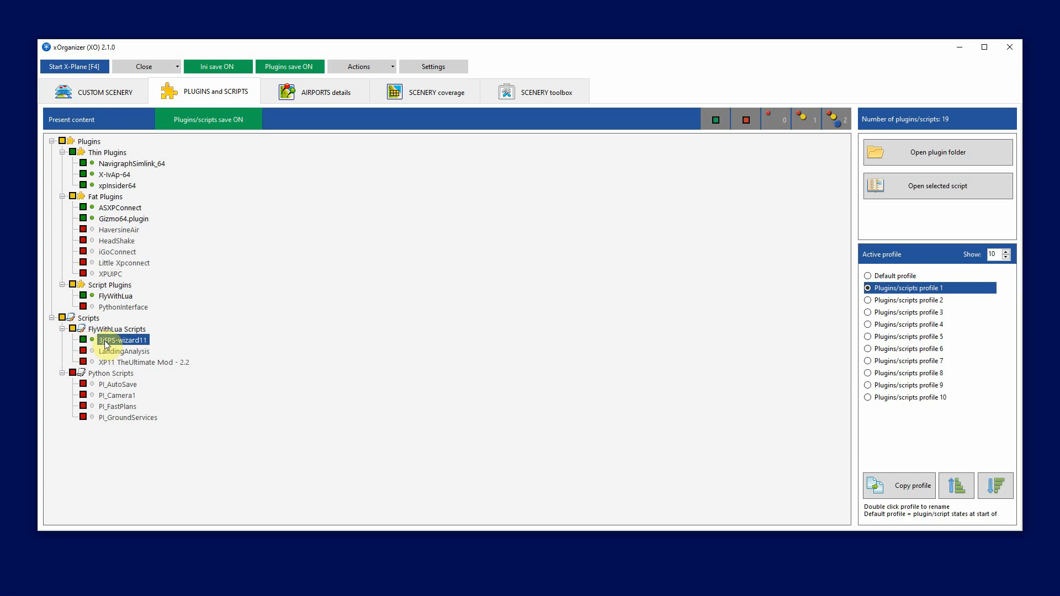
Rename Plugins/scripts profile 1 as IVAO
double_click(889, 291)
text(IVAO)
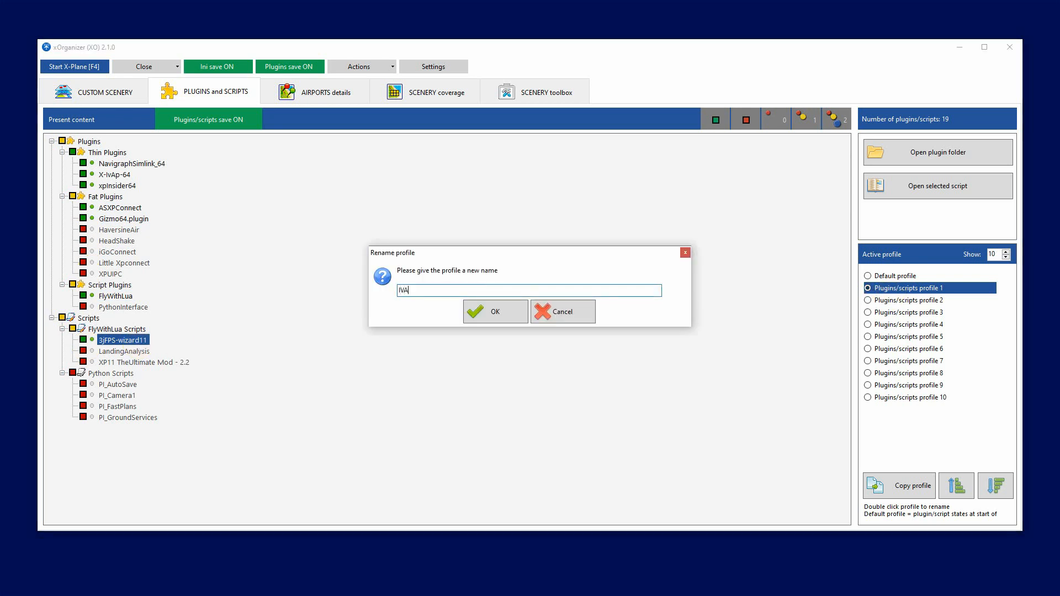
click(494, 319)
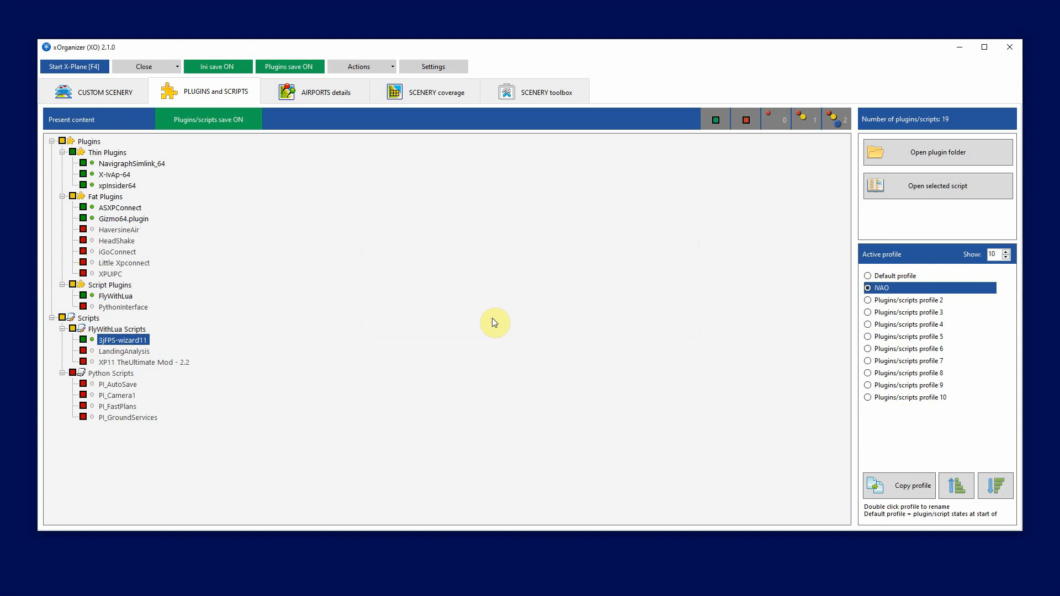
Activate Plugins/scripts profile 2 and enable the ASXPConnect, HaversineAir, HeadShake, iGoConnect, Little Xpconnect and XPUIPC plugins
click(894, 301)
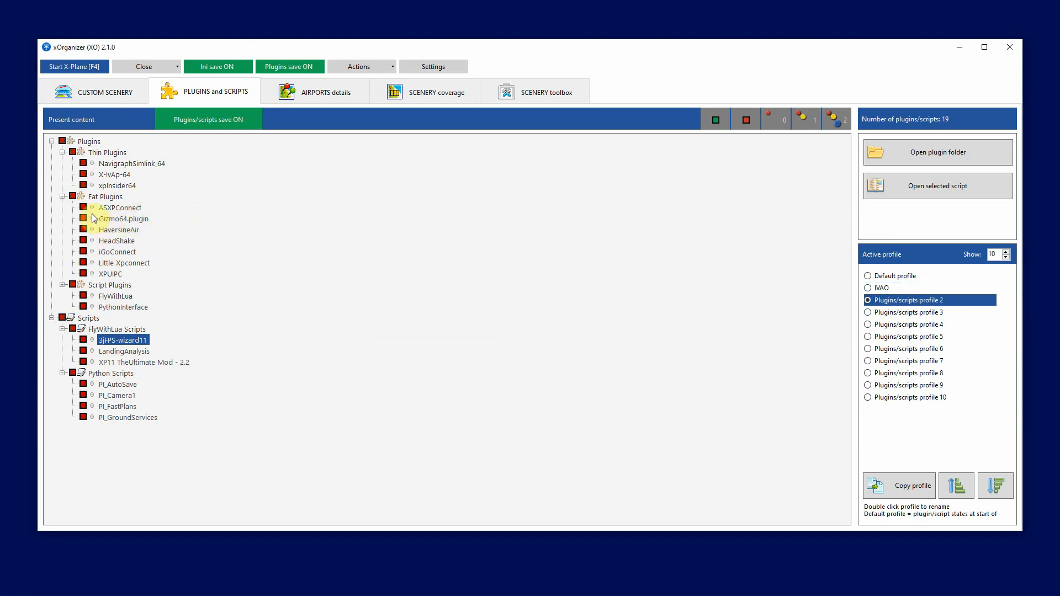
click(83, 207)
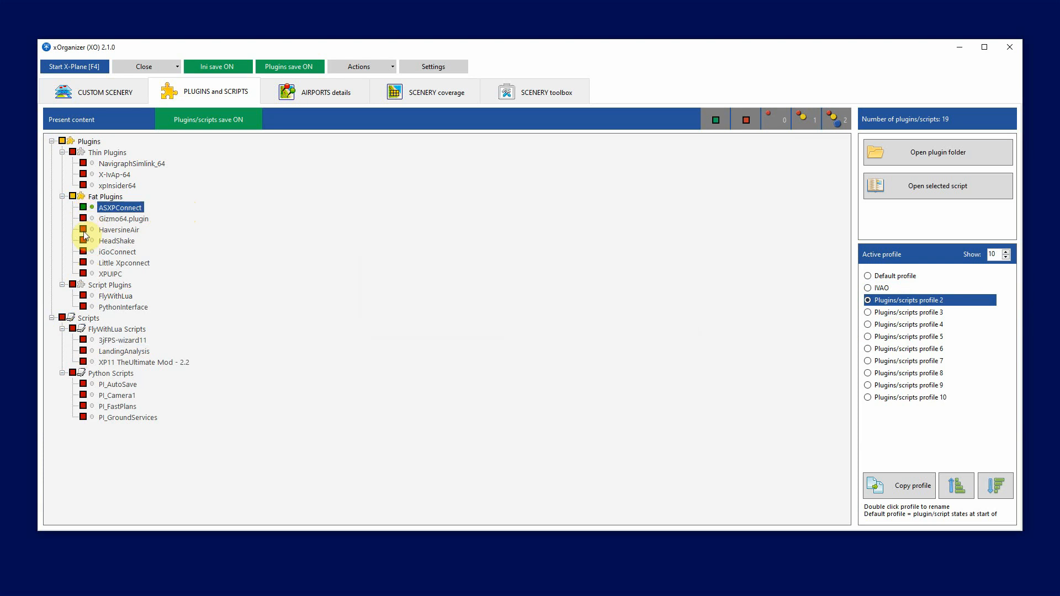
click(83, 230)
click(83, 241)
click(83, 252)
click(83, 263)
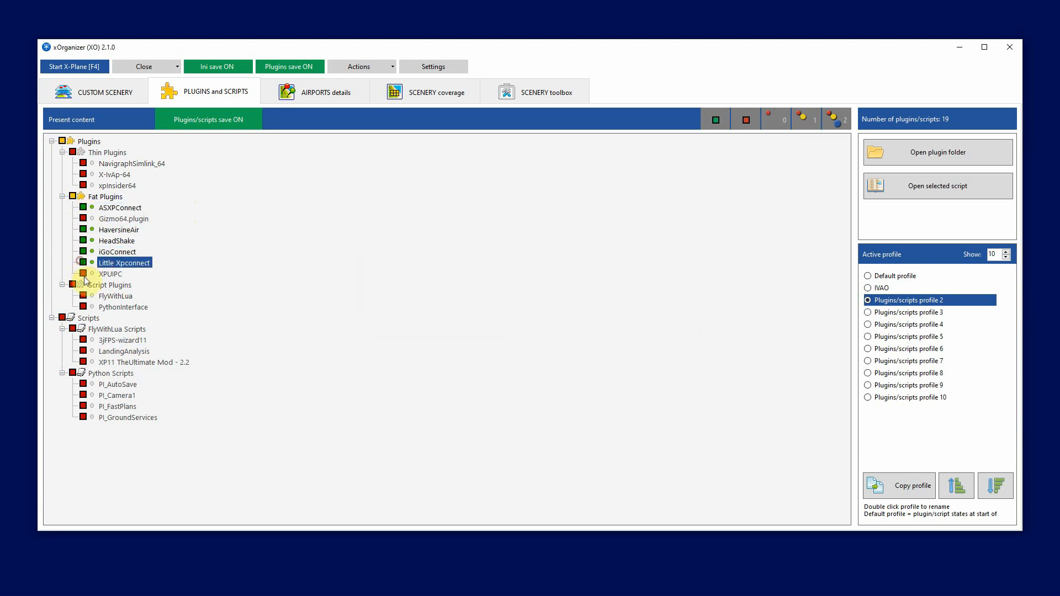
click(83, 273)
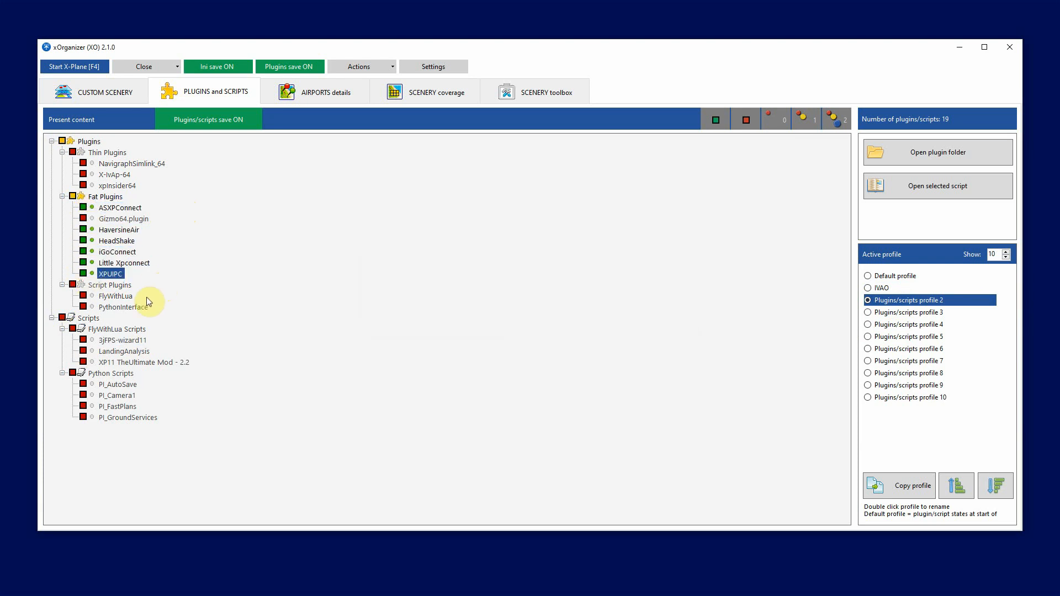
In Plugins/scripts profile 2, enable the FlyWithLua script plugin and its LandingAnalysis and 3jFPS-wizard11 scripts
click(83, 296)
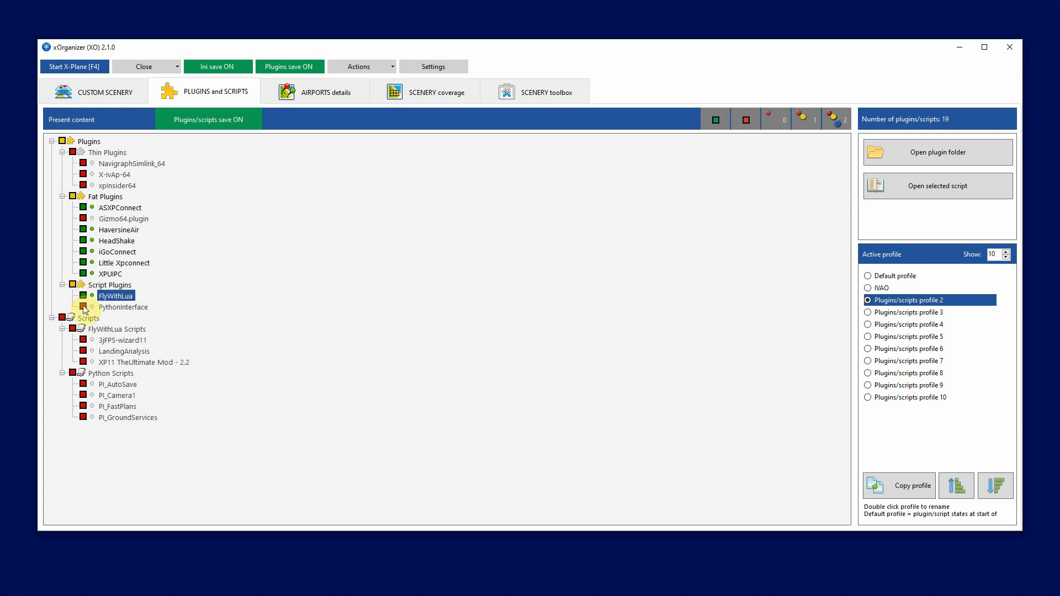
click(83, 351)
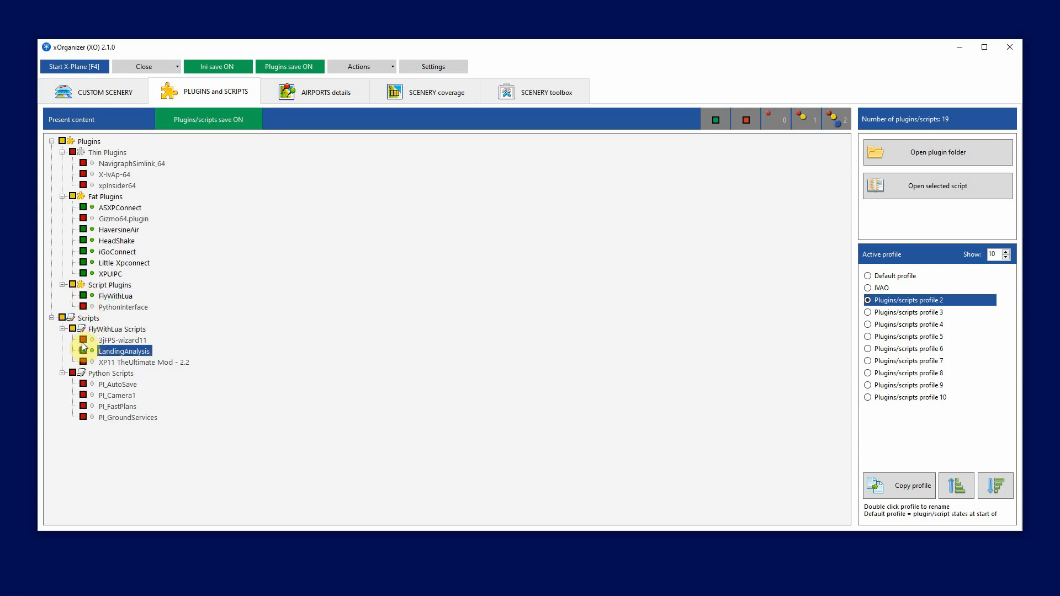
click(83, 340)
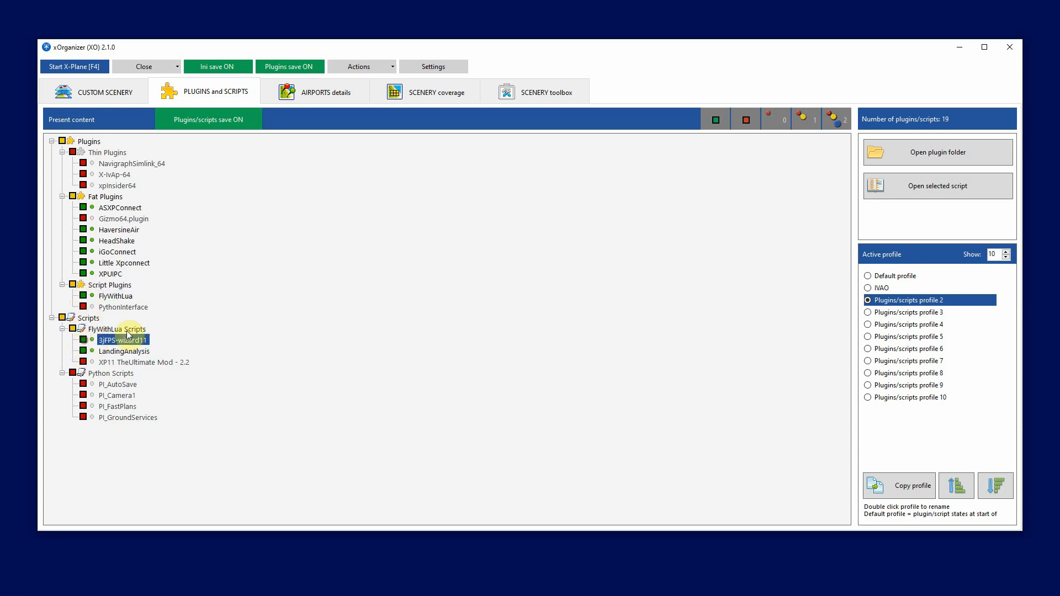
Rename Plugins/scripts profile 2 as VFR
double_click(880, 300)
text(VFR)
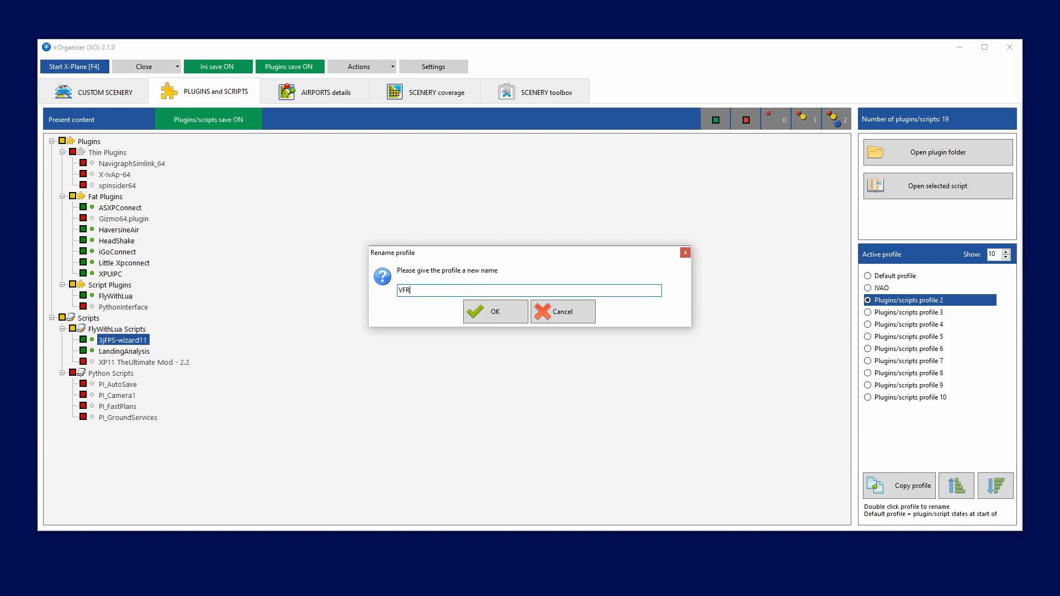
click(507, 318)
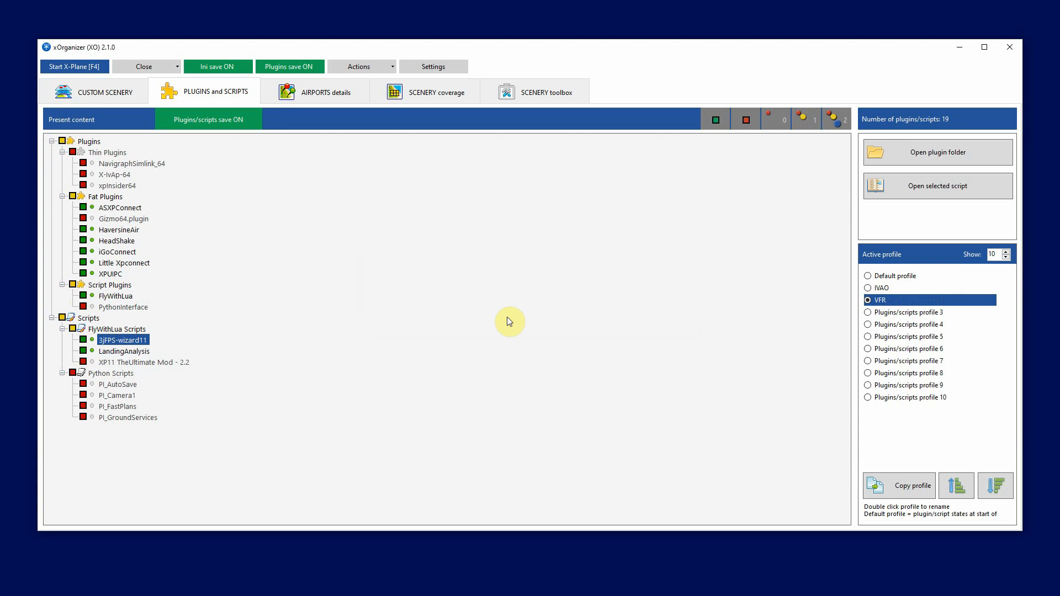
Activate the IVAO plugins/scripts profile and start X-Plane with it
click(889, 288)
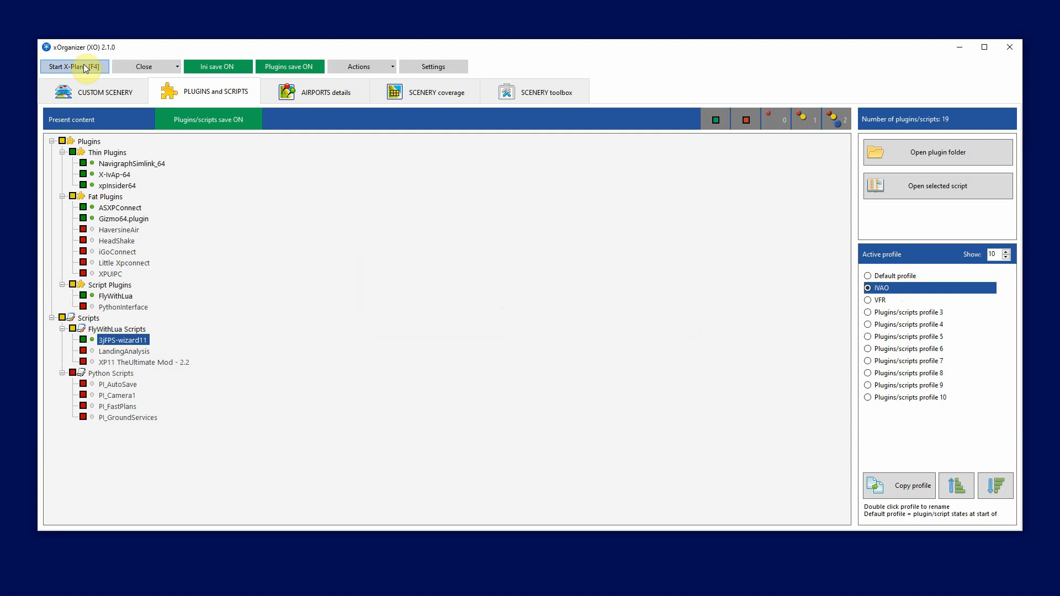
click(100, 67)
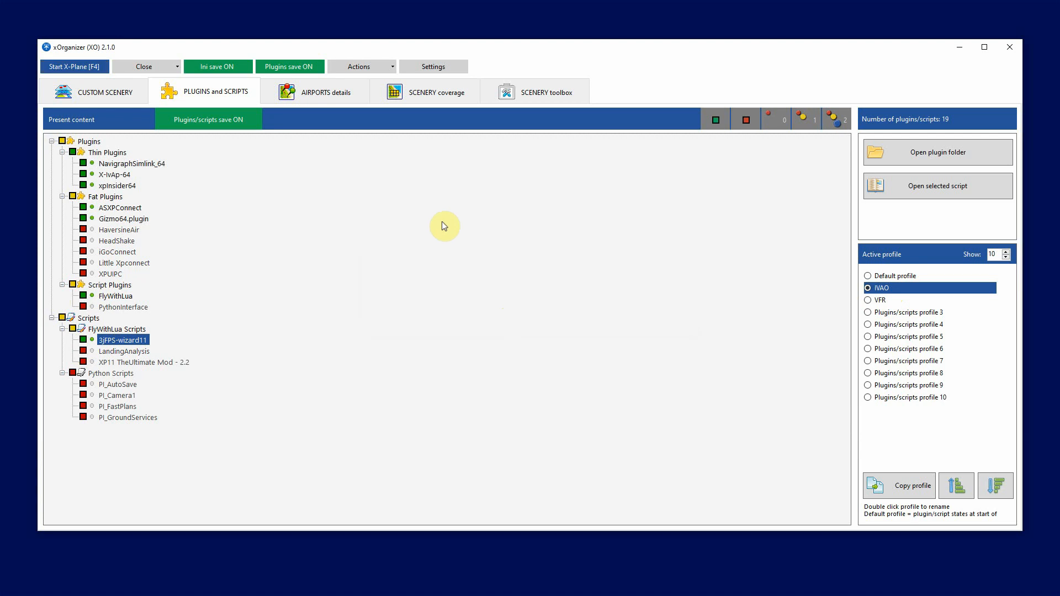